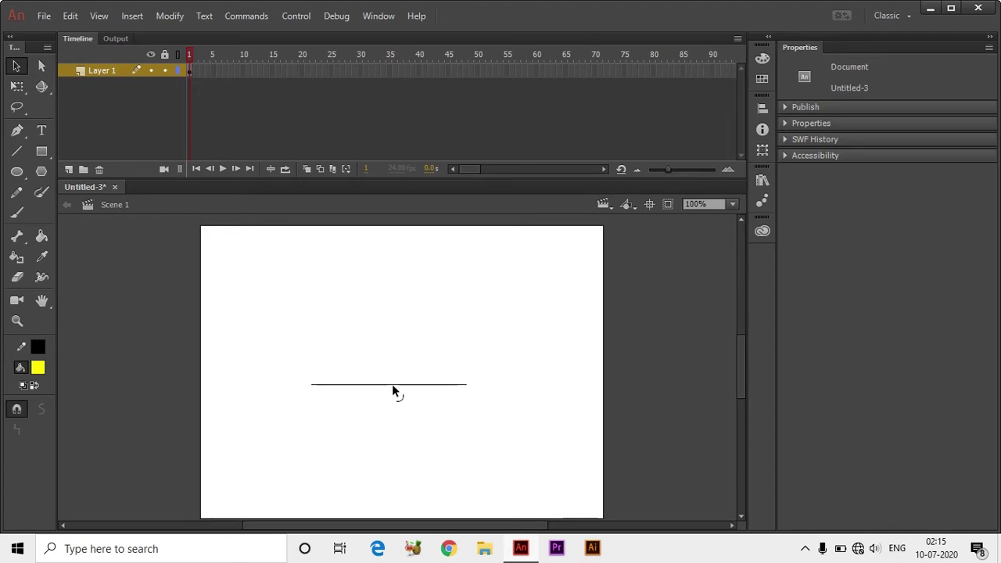
Stretch the line diagonally across the whole stage by moving its endpoints, and delete it
mouse_move(392, 384)
mouse_down()
mouse_move(391, 362)
mouse_move(389, 408)
mouse_move(395, 354)
mouse_move(389, 402)
mouse_move(389, 388)
mouse_up()
drag(467, 384, 582, 249)
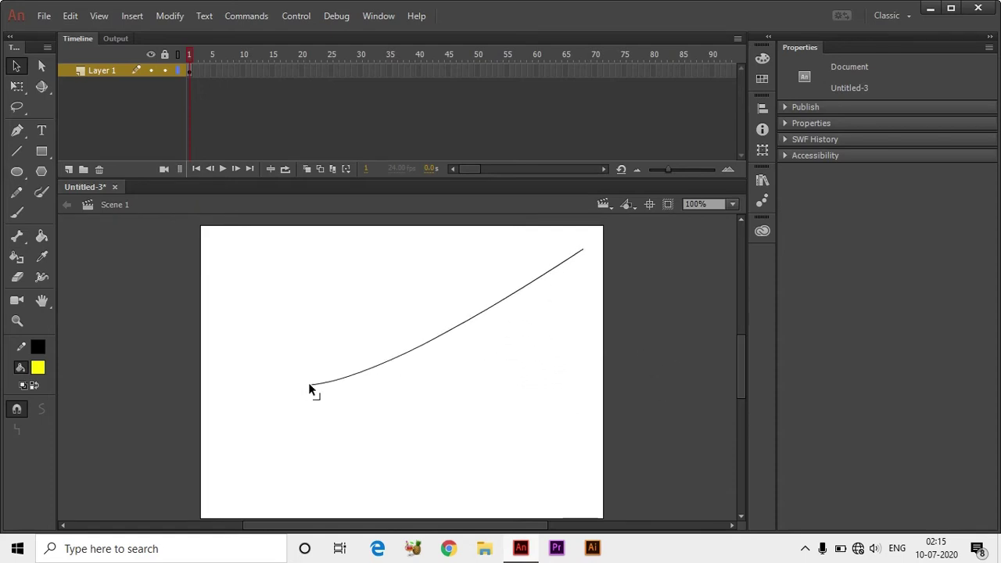
drag(309, 385, 204, 490)
click(208, 485)
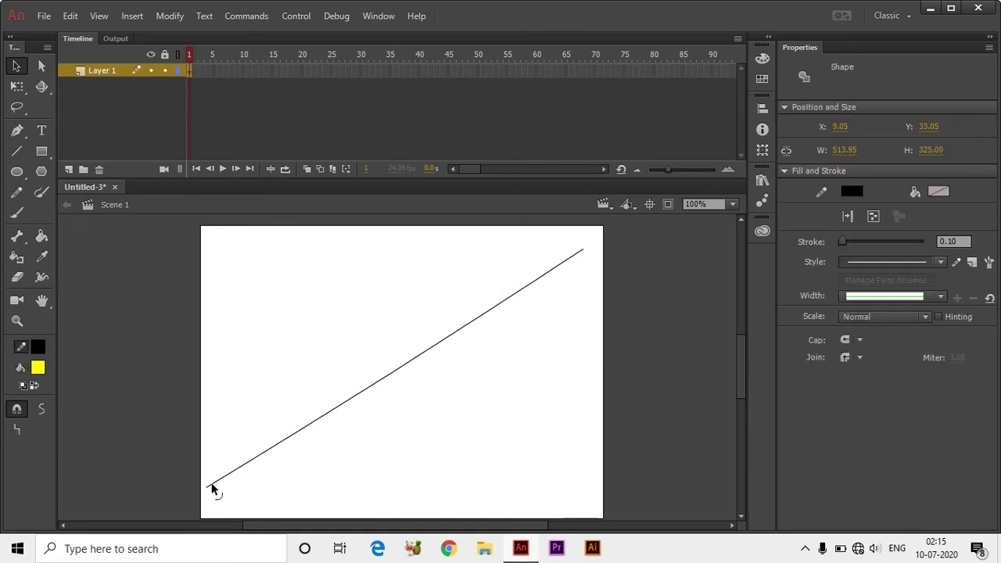
key(Delete)
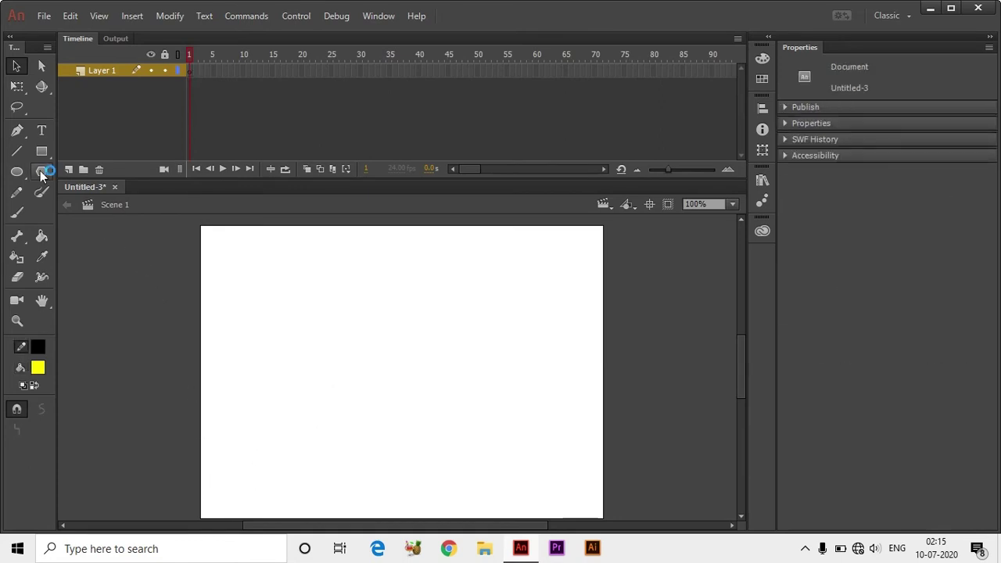
Draw a yellow oval with a black outline, about 163 by 78, in the middle of the stage
click(17, 106)
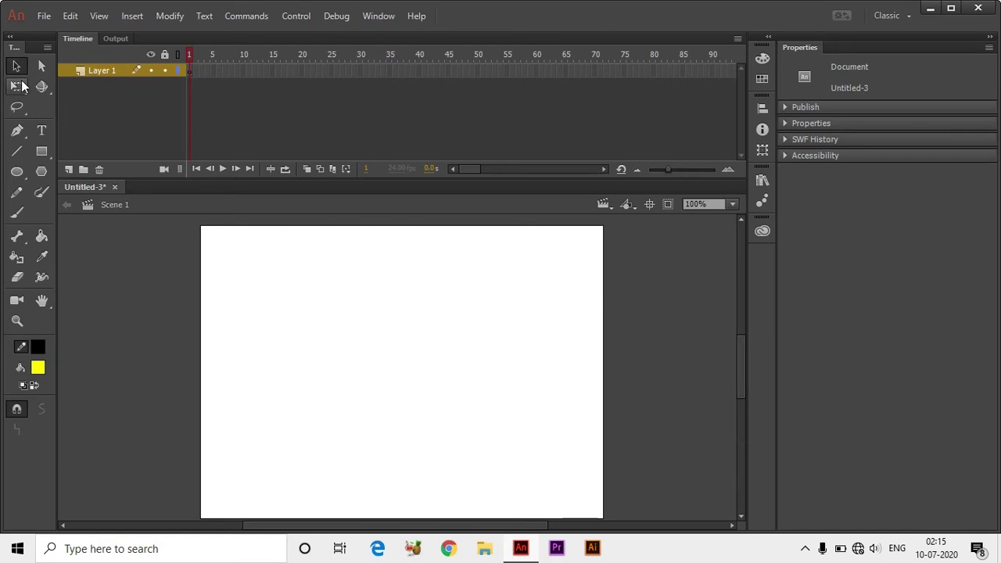
click(18, 86)
click(18, 171)
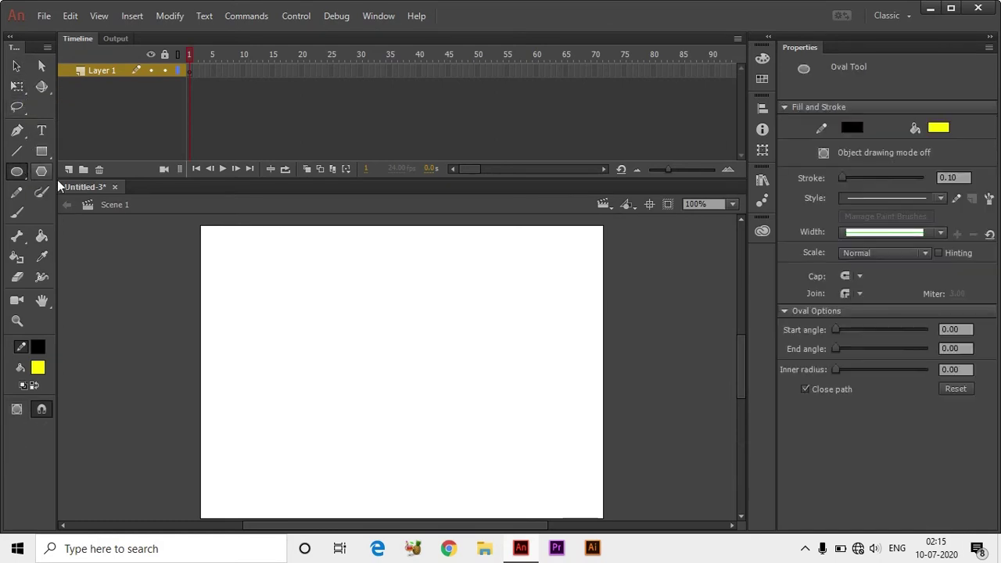
drag(333, 354, 452, 411)
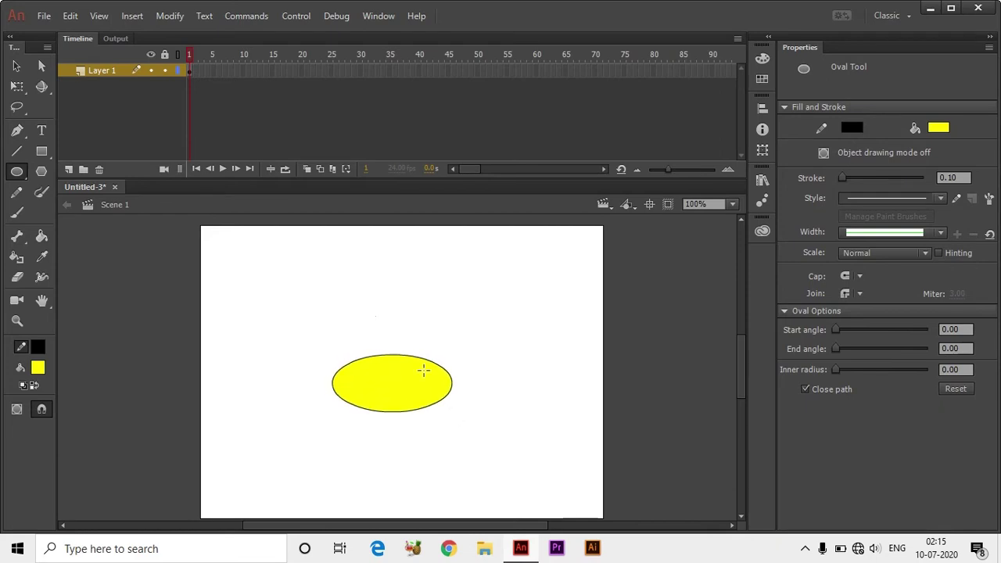
Enlarge the whole oval to about 225 by 108 with Free Transform, and delete it
click(16, 67)
drag(290, 297, 503, 458)
key(q)
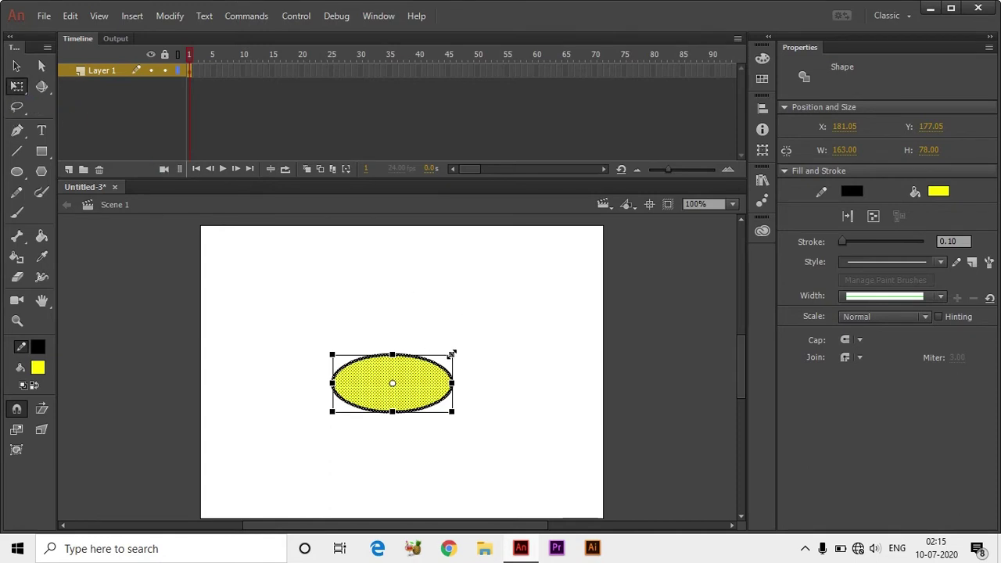
mouse_move(459, 353)
mouse_down()
mouse_move(526, 310)
mouse_move(417, 375)
mouse_move(520, 317)
mouse_move(554, 284)
mouse_move(472, 345)
mouse_up()
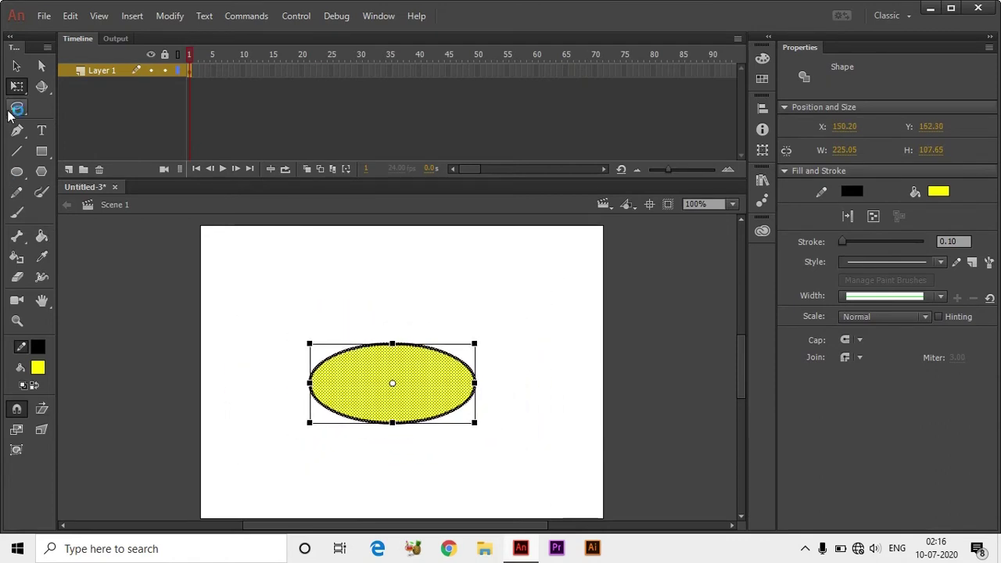
key(Delete)
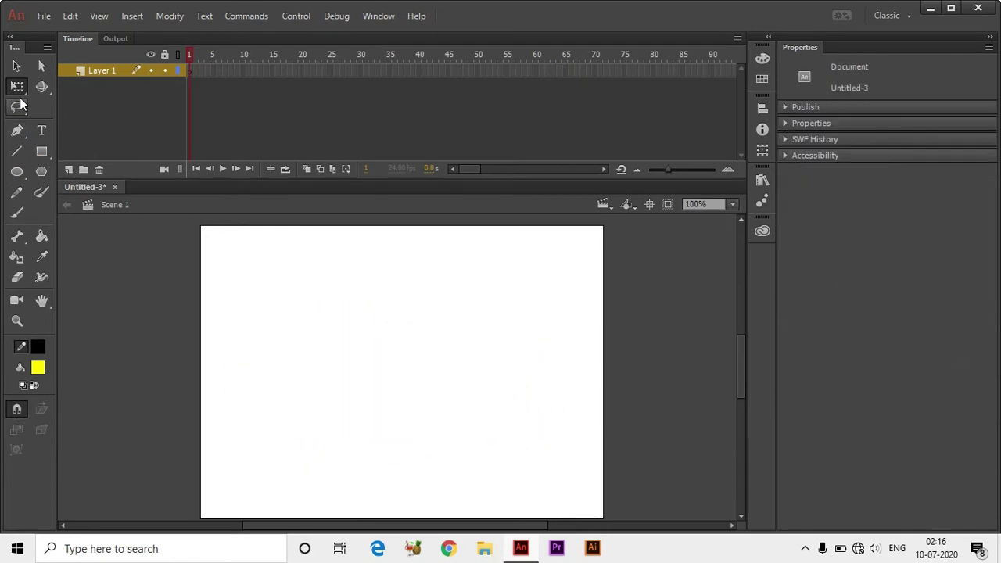
click(43, 132)
click(42, 132)
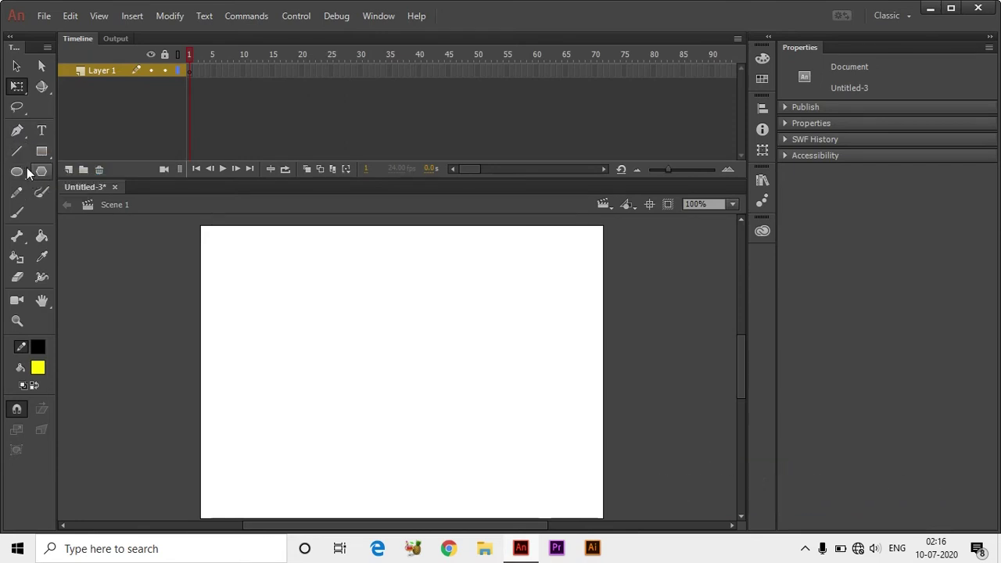
Draw a tall yellow rectangle on the left half of the stage and a shorter one beside it, as buildings
click(45, 148)
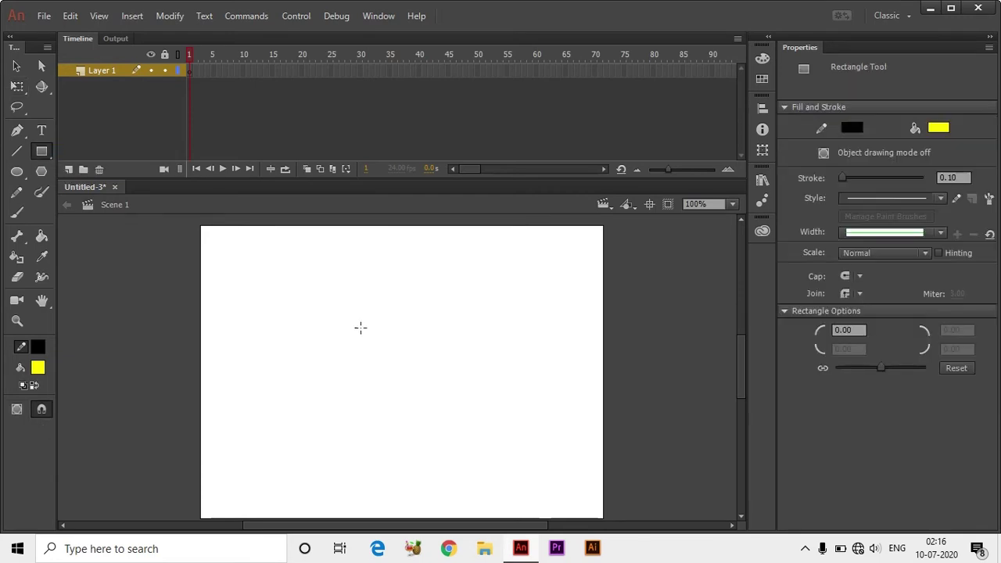
drag(284, 273, 364, 466)
mouse_move(382, 371)
mouse_down()
mouse_move(391, 413)
mouse_move(460, 465)
mouse_up()
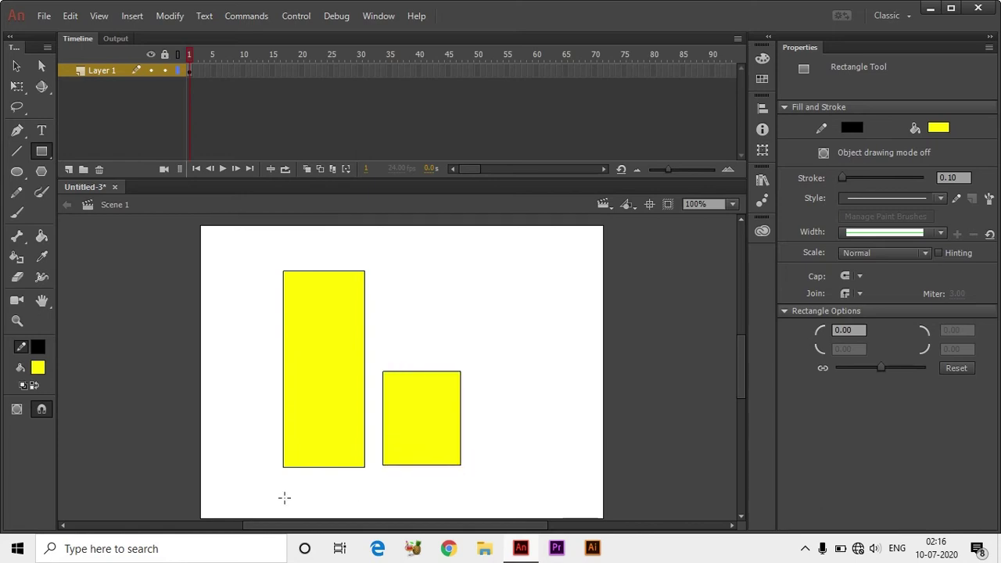
Draw a wide yellow ground strip across the stage's lower edge and a small yellow circle as the sun on the right
scroll(252, 472, down, 3)
drag(198, 425, 613, 372)
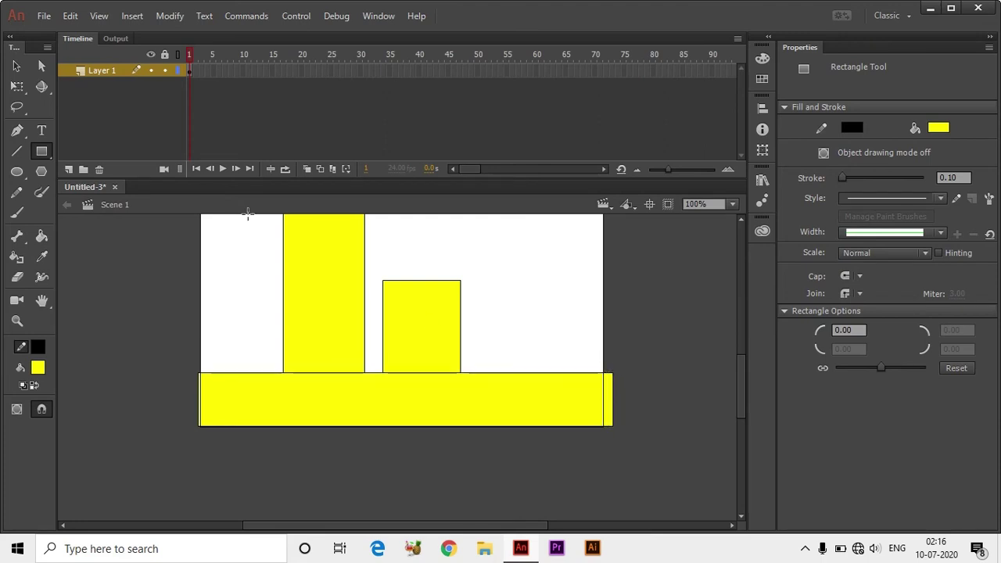
click(16, 171)
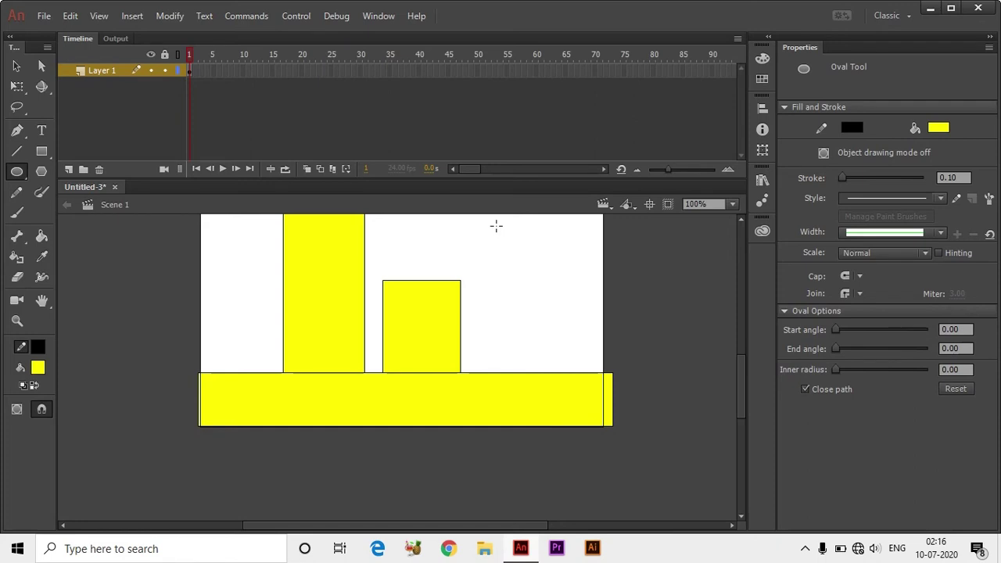
drag(496, 226, 541, 266)
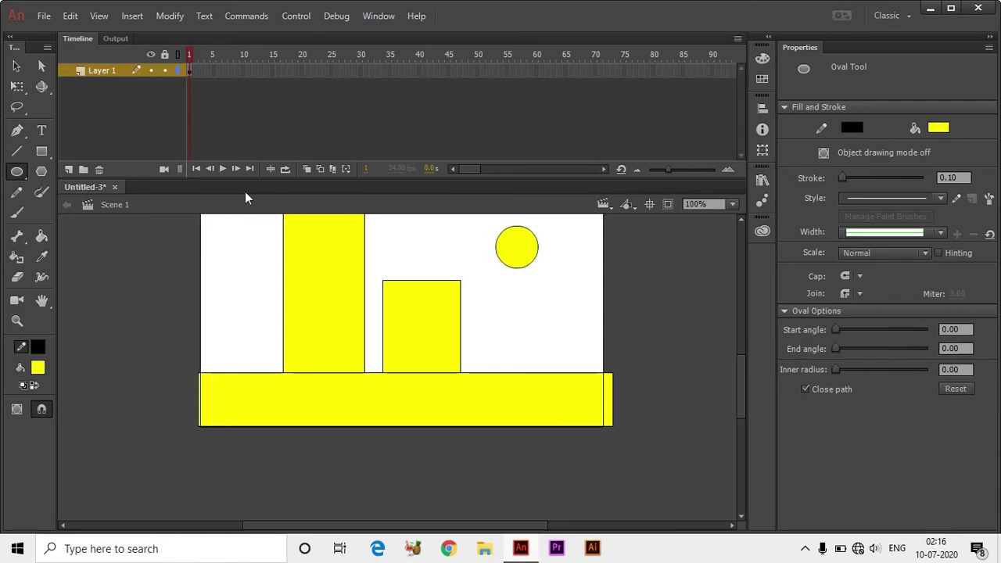
Lock Layer 1, add a new layer, and place it beneath Layer 1
click(18, 192)
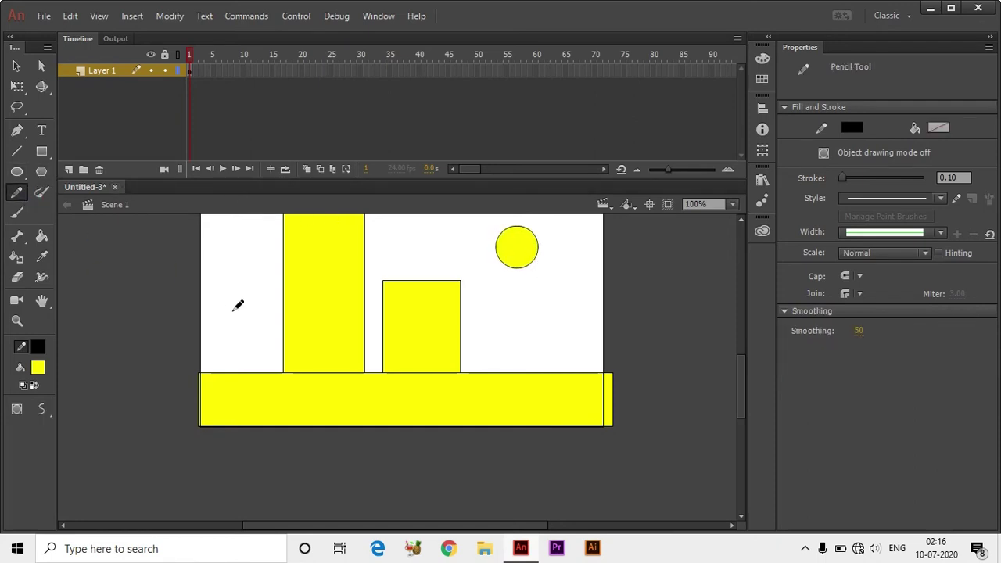
click(164, 70)
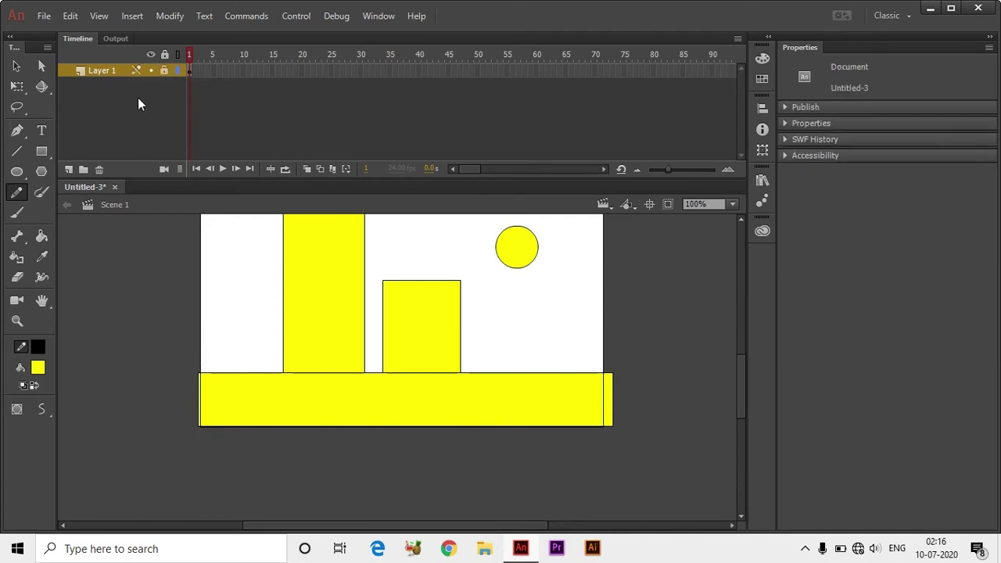
click(69, 169)
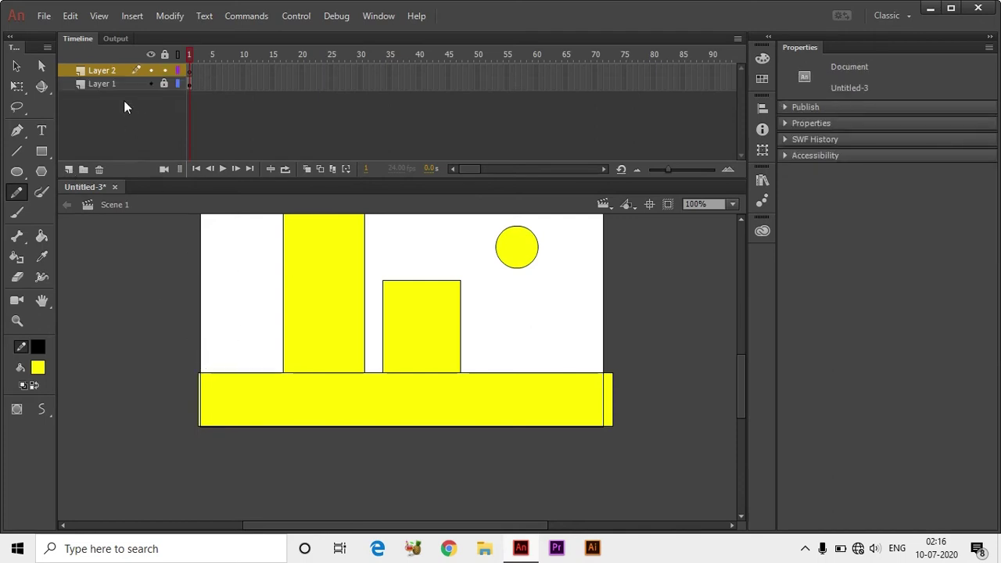
drag(97, 74, 100, 110)
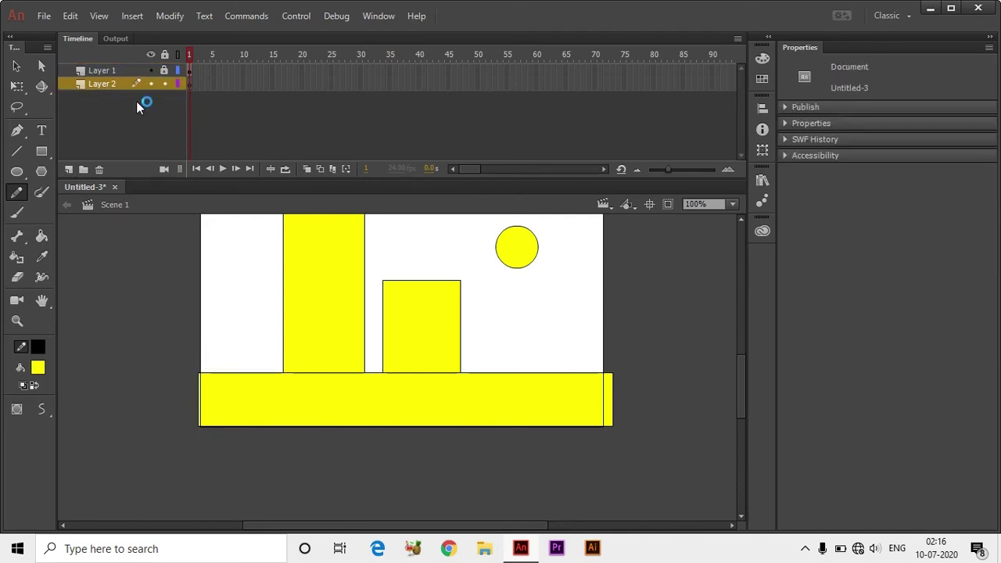
On Layer 2, sketch hill outlines behind the buildings with the Pencil and paint short slanted yellow brush strokes across the sky
mouse_move(197, 382)
mouse_down()
mouse_move(259, 347)
mouse_move(310, 347)
mouse_move(417, 384)
mouse_move(367, 371)
mouse_move(459, 330)
mouse_move(570, 374)
mouse_move(571, 331)
mouse_move(686, 382)
mouse_move(567, 402)
mouse_move(388, 412)
mouse_move(176, 401)
mouse_move(218, 365)
mouse_up()
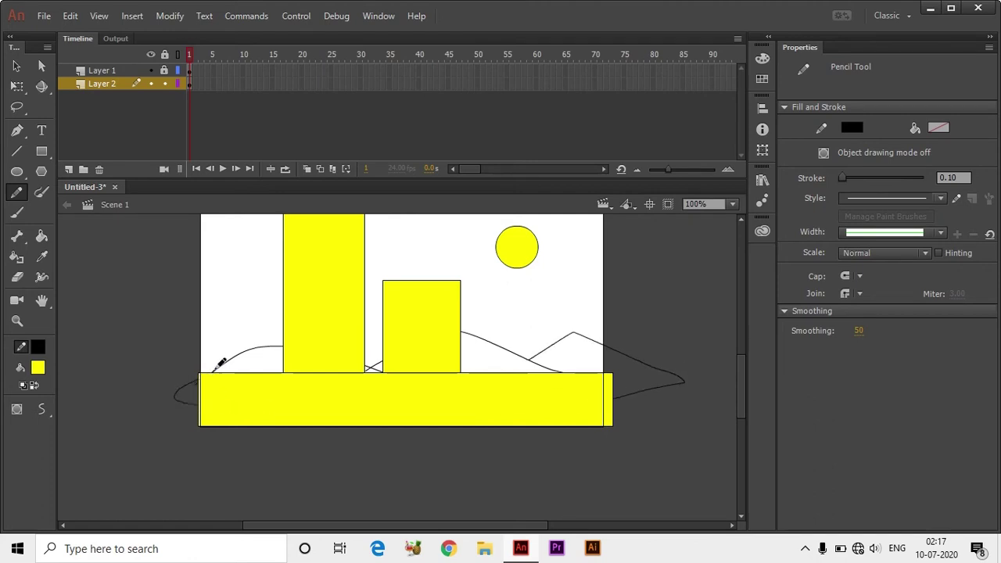
click(18, 213)
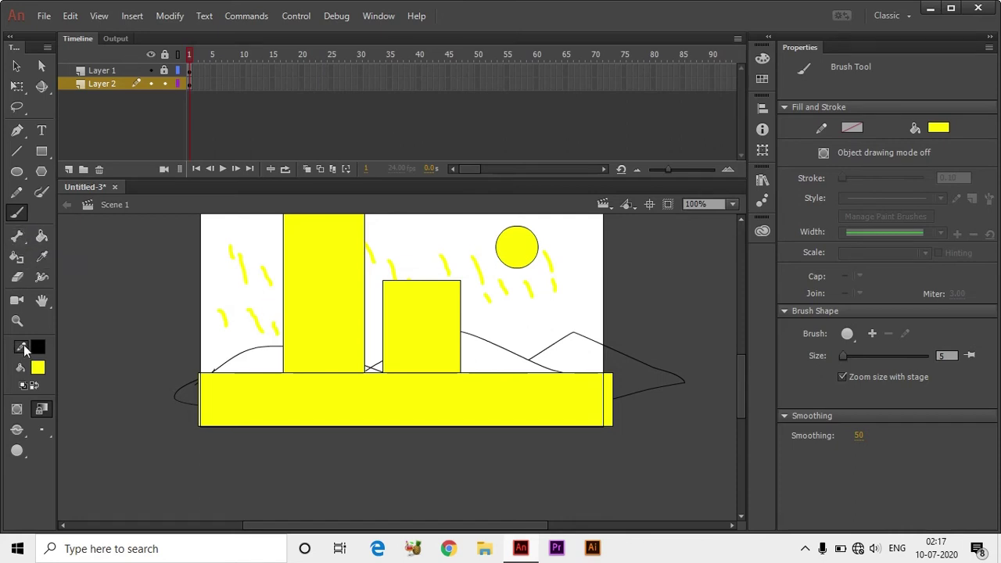
Sample the stage's white as the fill colour with the Eyedropper
click(42, 258)
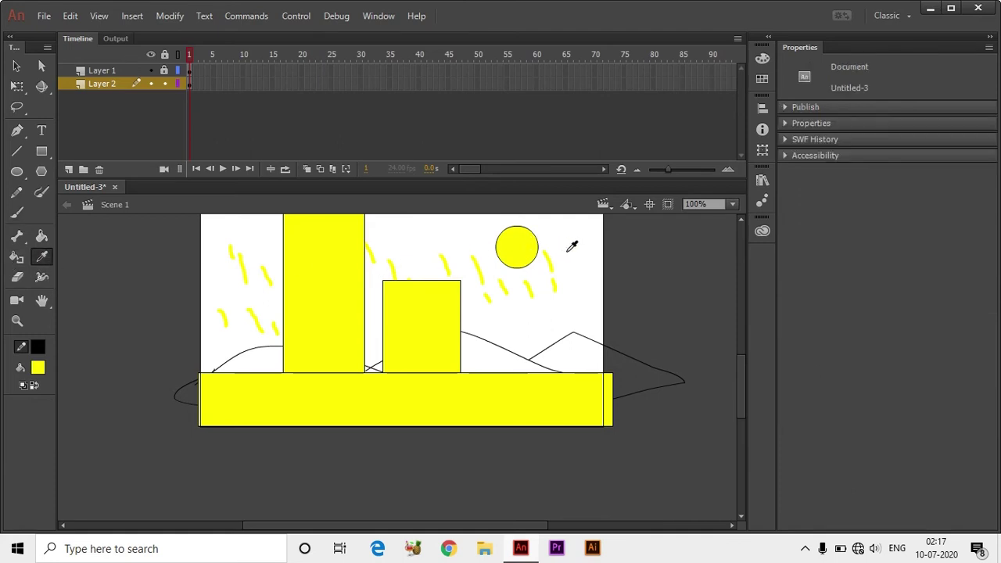
click(569, 250)
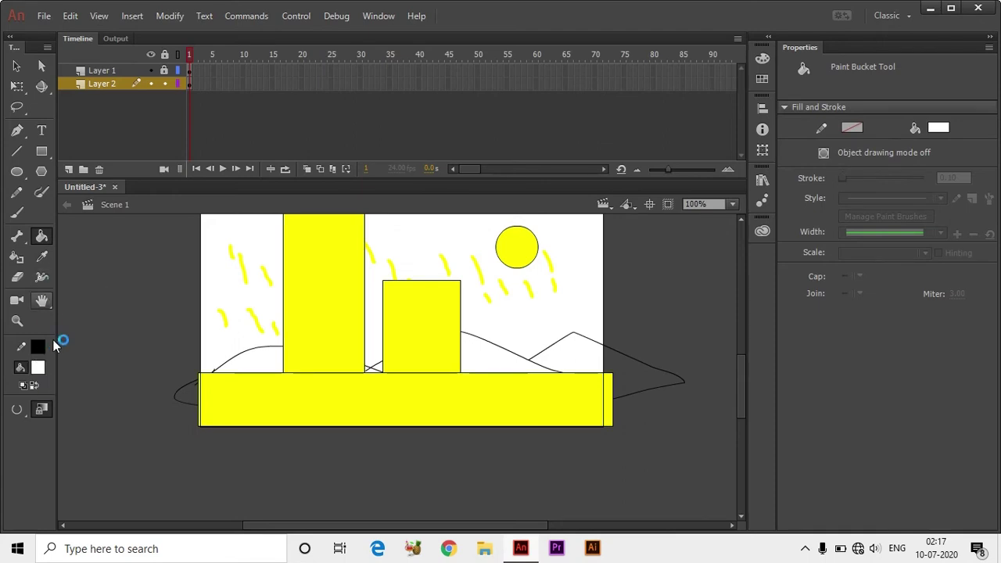
click(43, 256)
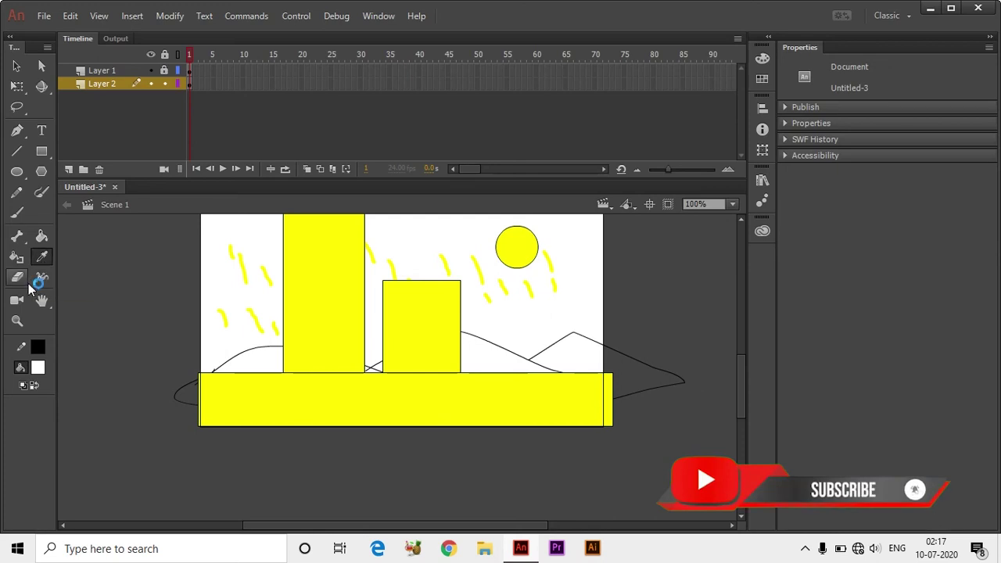
Erase the short yellow brush stroke at the upper left of the tall building
click(22, 279)
click(228, 248)
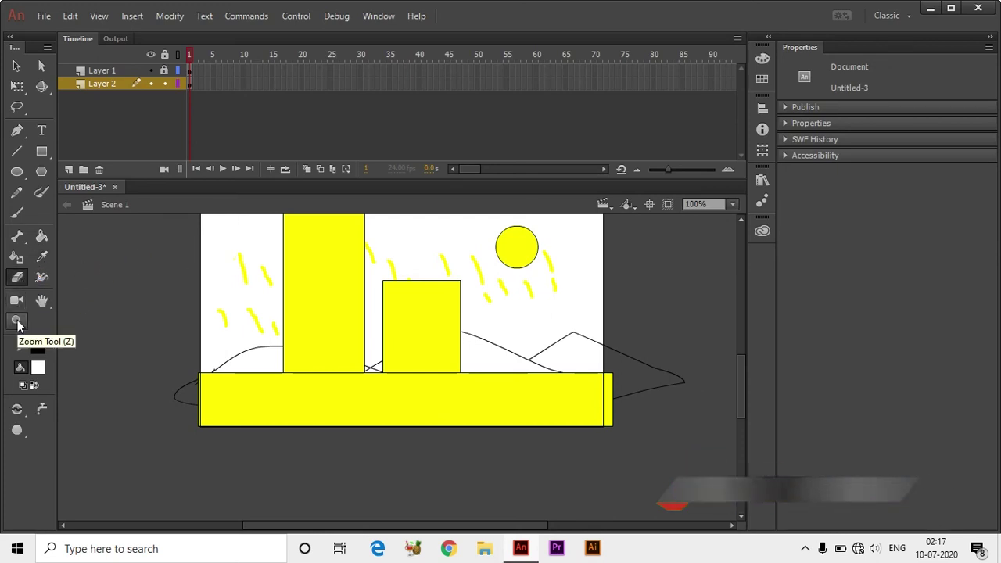
Make Layer 1 active and unlocked, and fill the tall rectangle with brown using the Paint Bucket
click(43, 301)
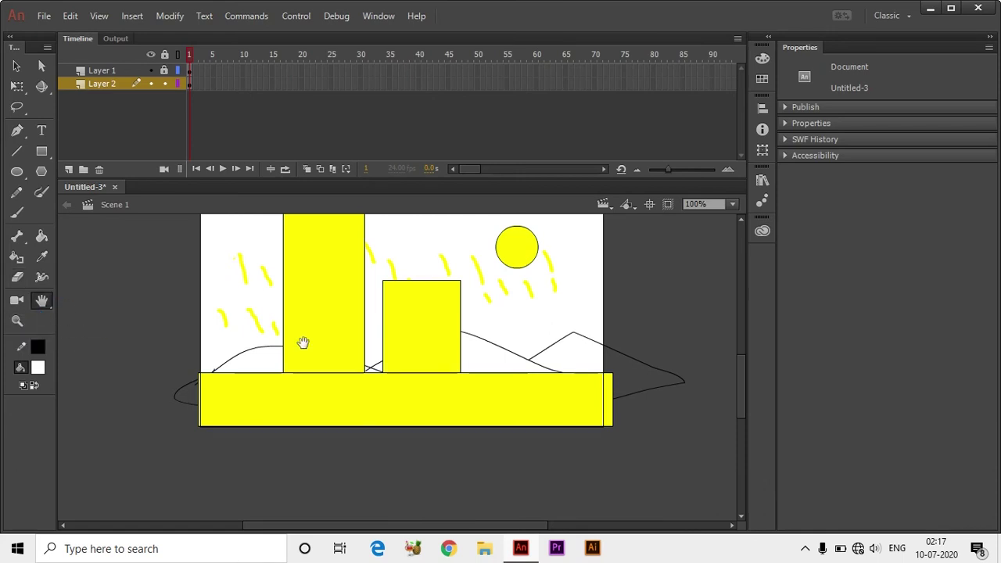
drag(399, 263, 409, 329)
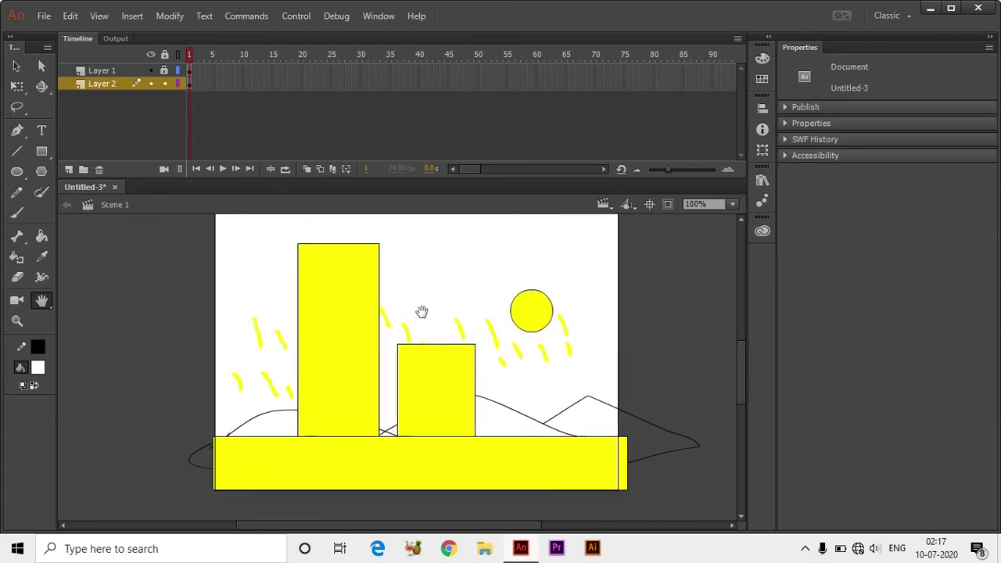
click(17, 67)
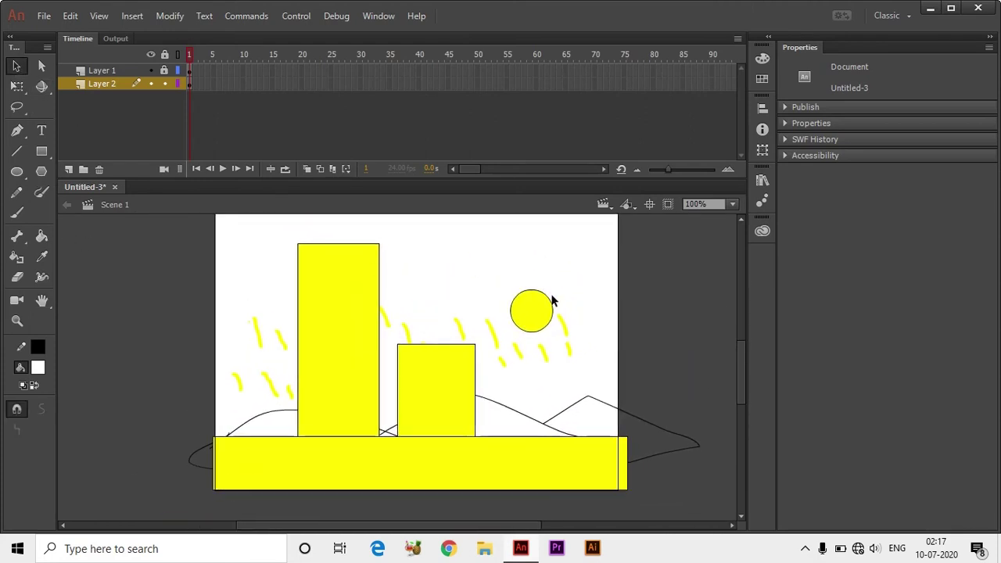
drag(449, 315, 451, 343)
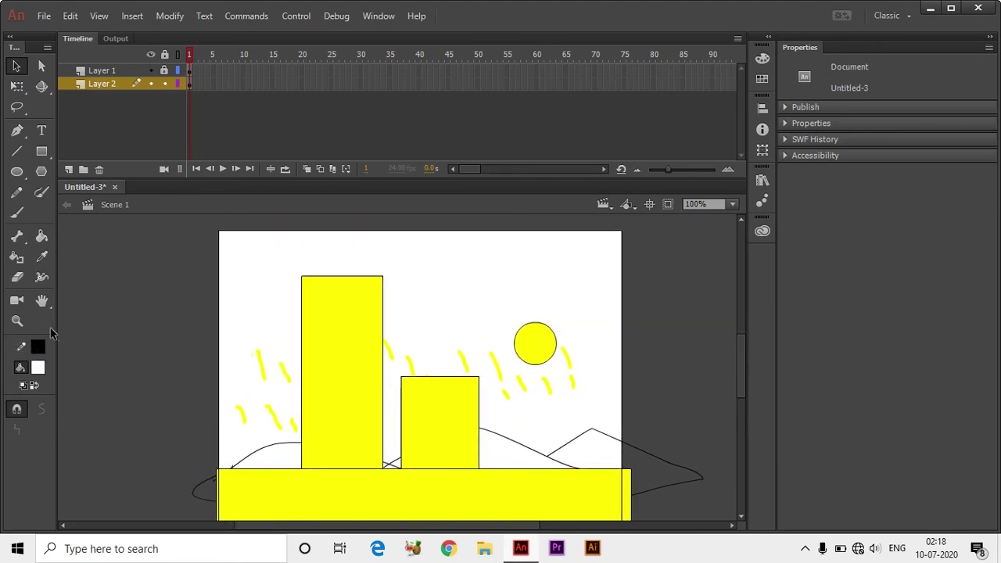
click(301, 309)
click(270, 310)
click(38, 368)
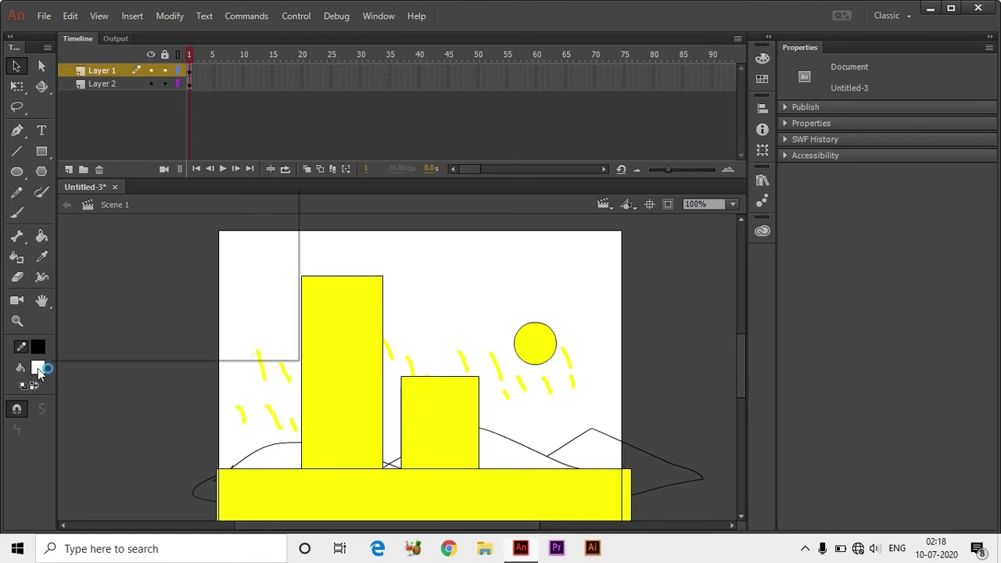
click(106, 312)
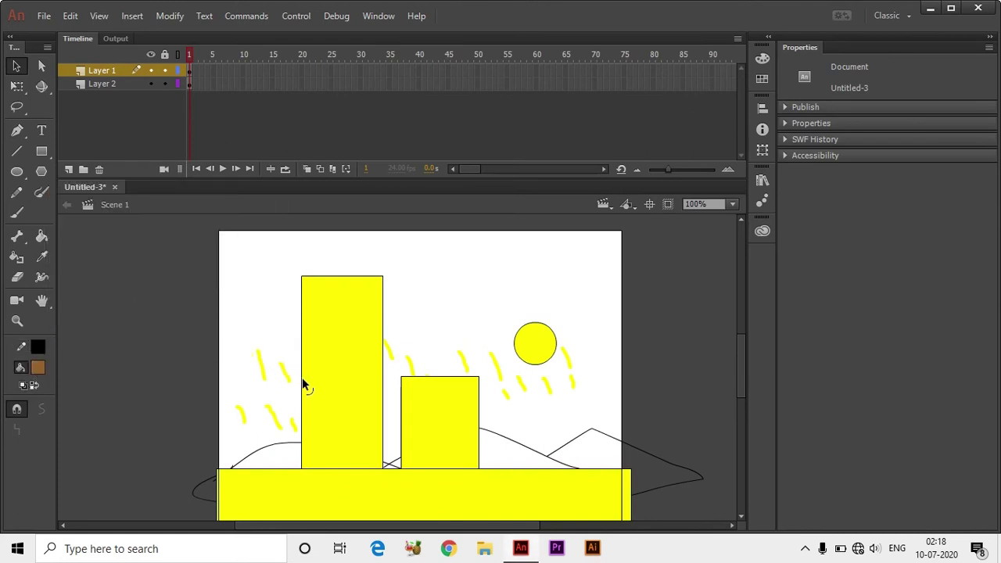
key(k)
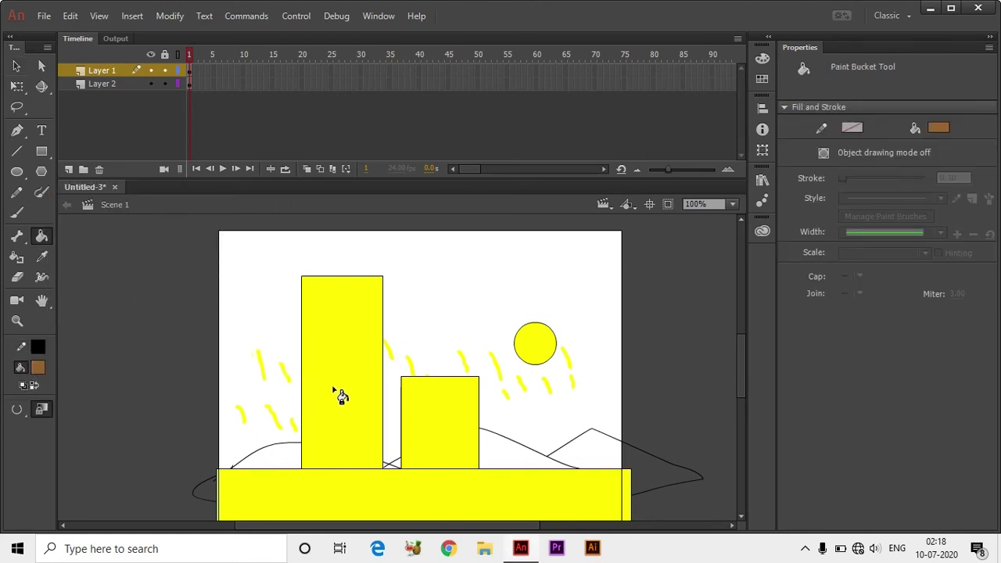
click(340, 395)
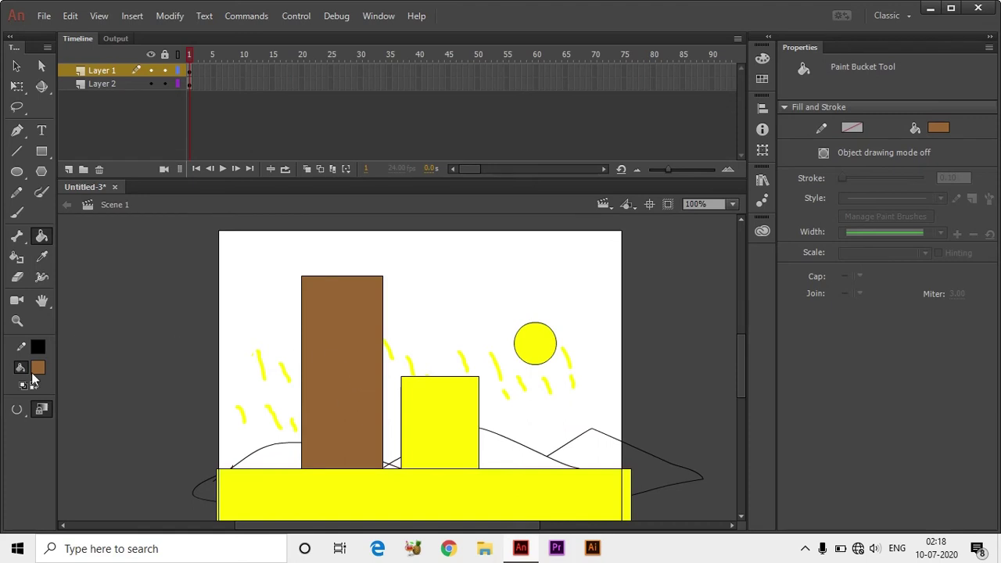
Draw a triangle above the short building with the Line tool, leaving a small gap at its lower-left corner
click(17, 409)
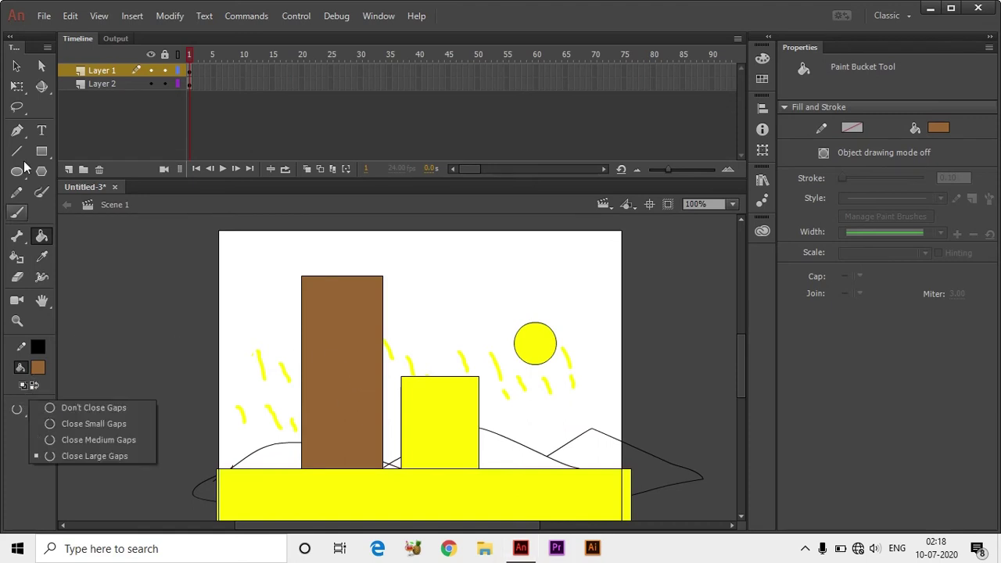
click(14, 65)
click(17, 152)
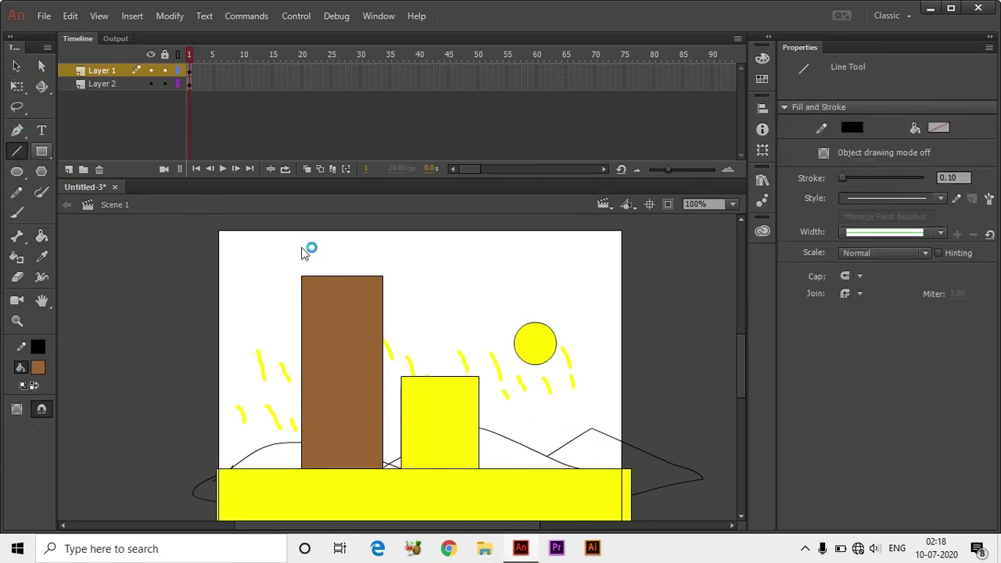
mouse_move(418, 287)
mouse_down()
mouse_move(459, 239)
mouse_move(503, 286)
mouse_move(418, 287)
mouse_up()
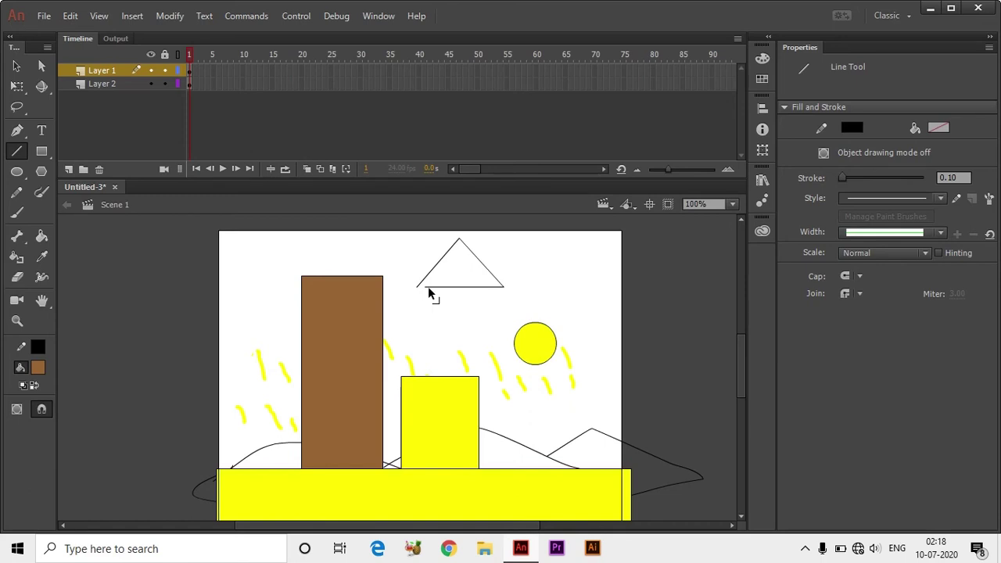
drag(423, 292, 428, 294)
Try filling the open triangle with brown, undo the fill, and set the Paint Bucket's gap size to Don't Close Gaps
key(k)
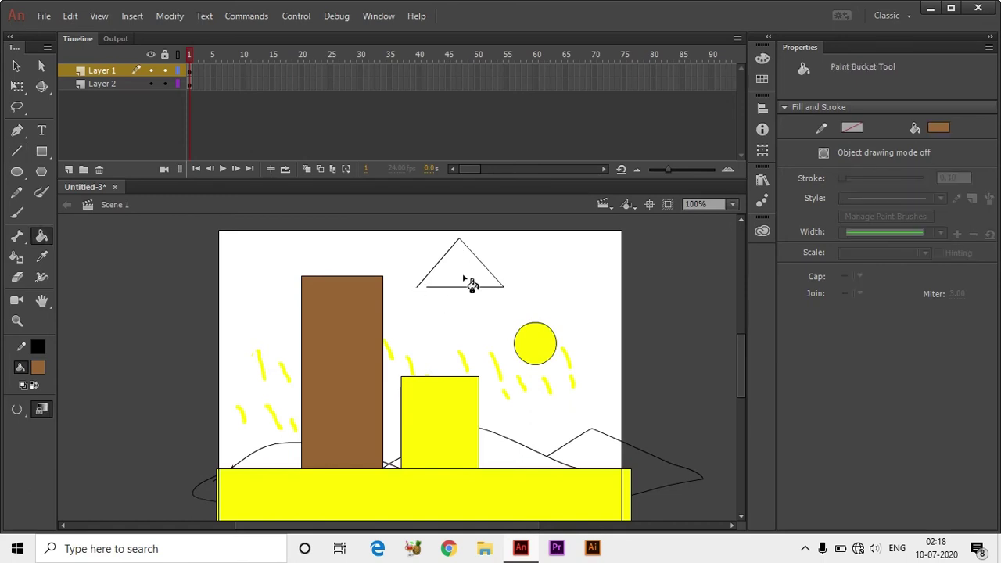
click(469, 281)
key(ctrl+z)
click(461, 279)
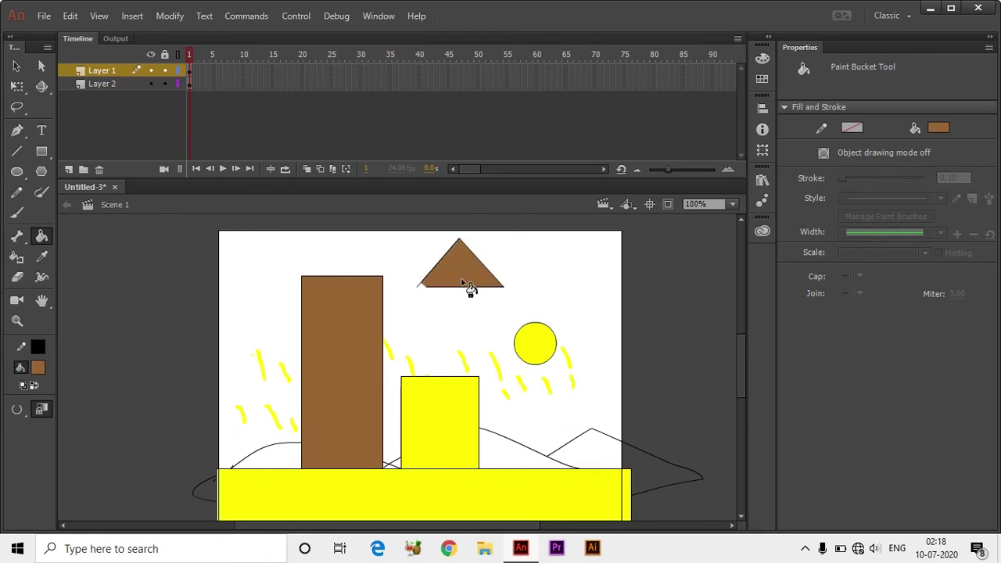
click(77, 415)
key(ctrl+z)
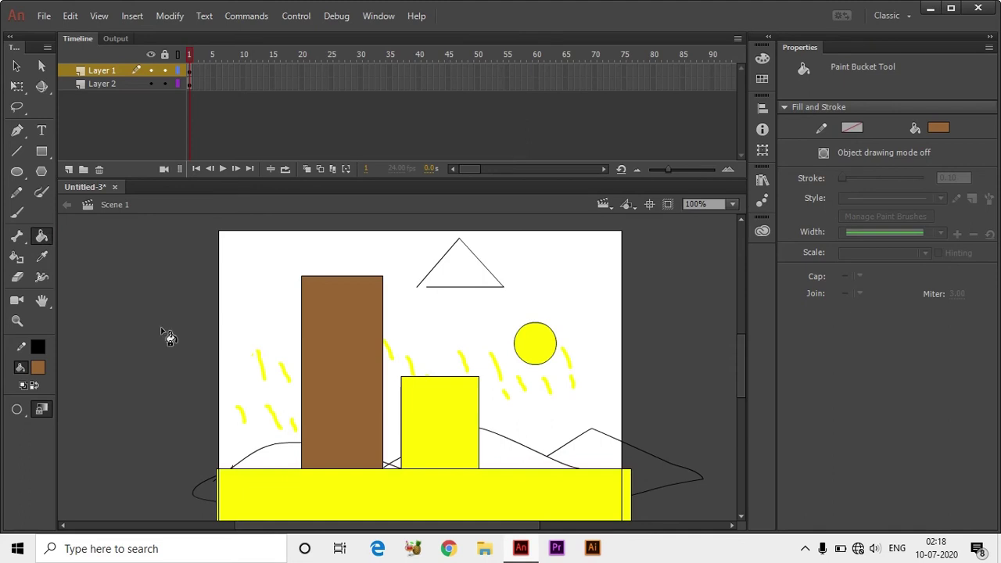
Fill the open triangle with brown using the Close Large Gaps option, and join the line ends at its lower-left corner
click(16, 410)
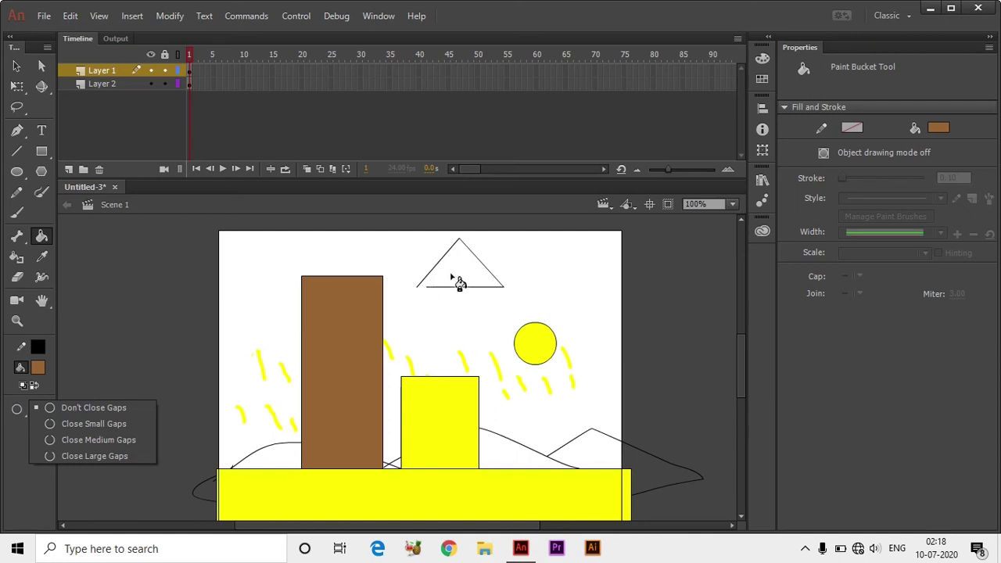
click(119, 456)
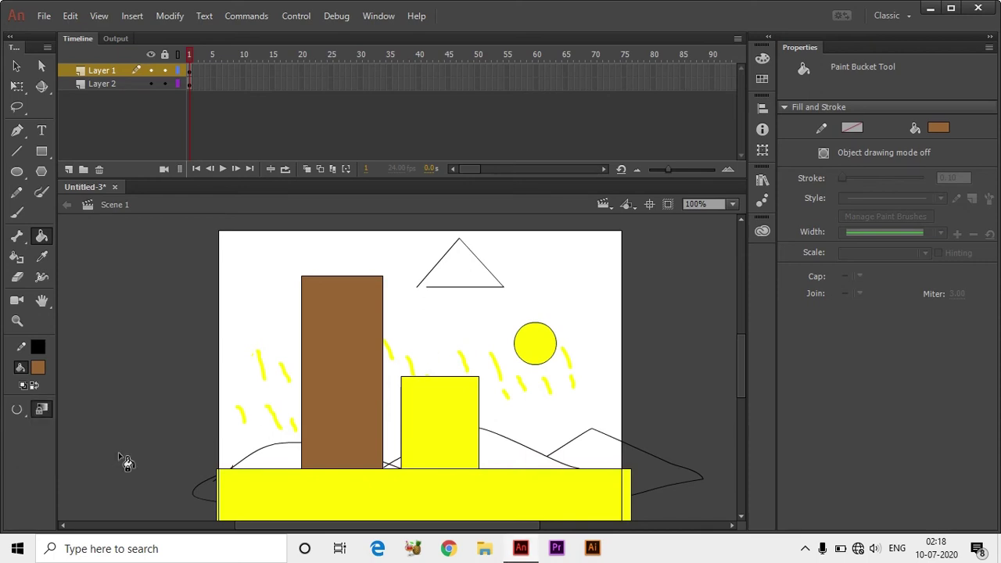
click(465, 281)
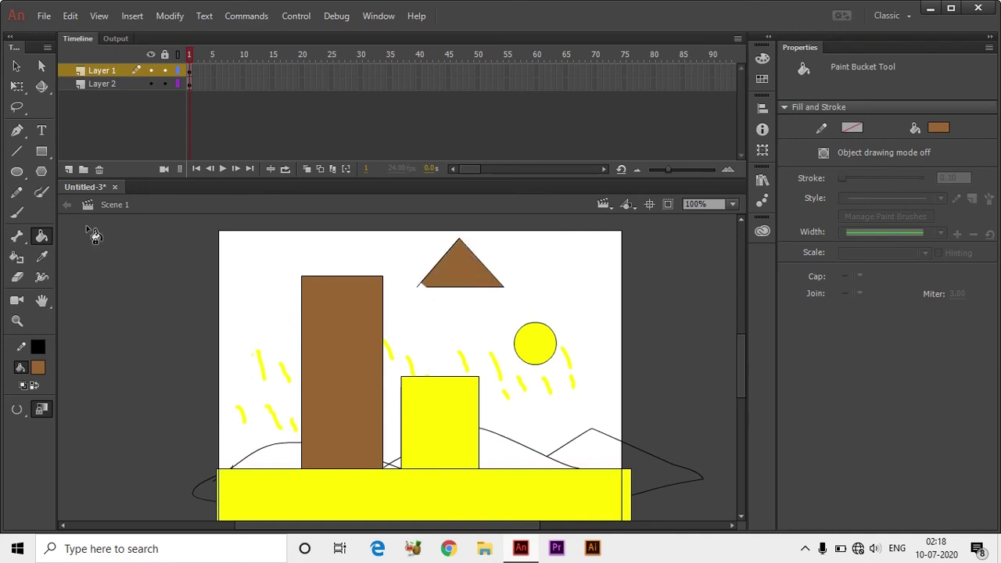
click(15, 68)
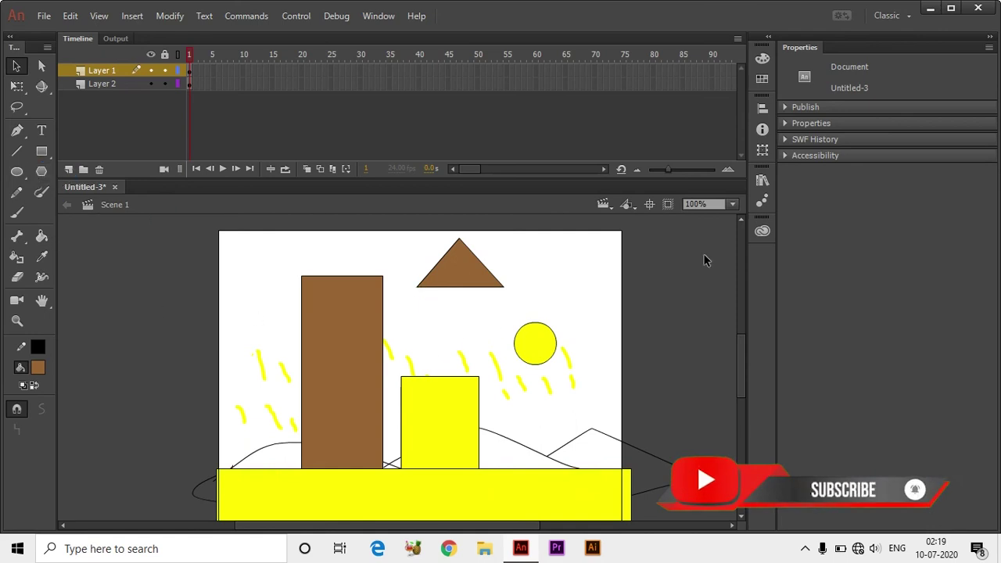
click(19, 154)
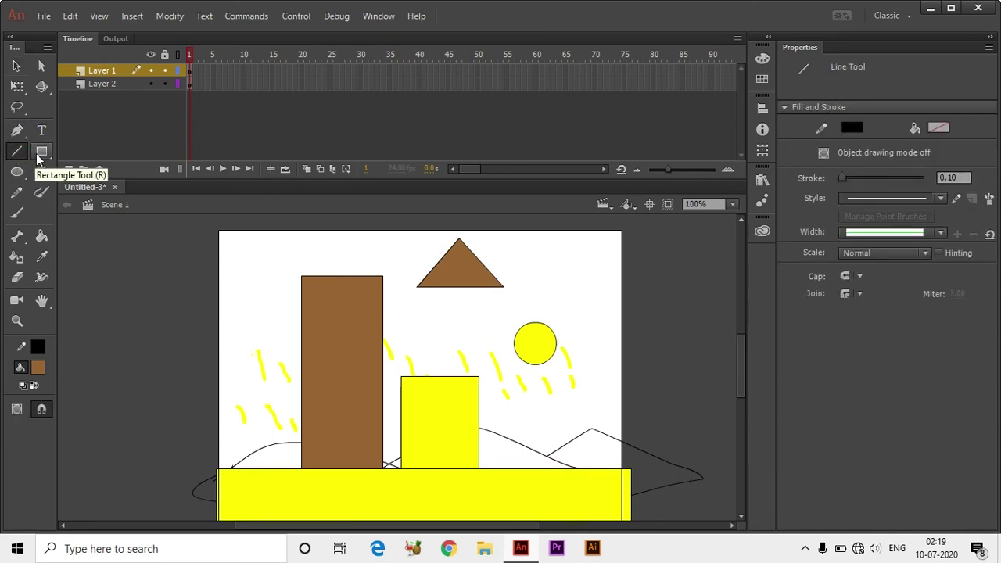
click(37, 158)
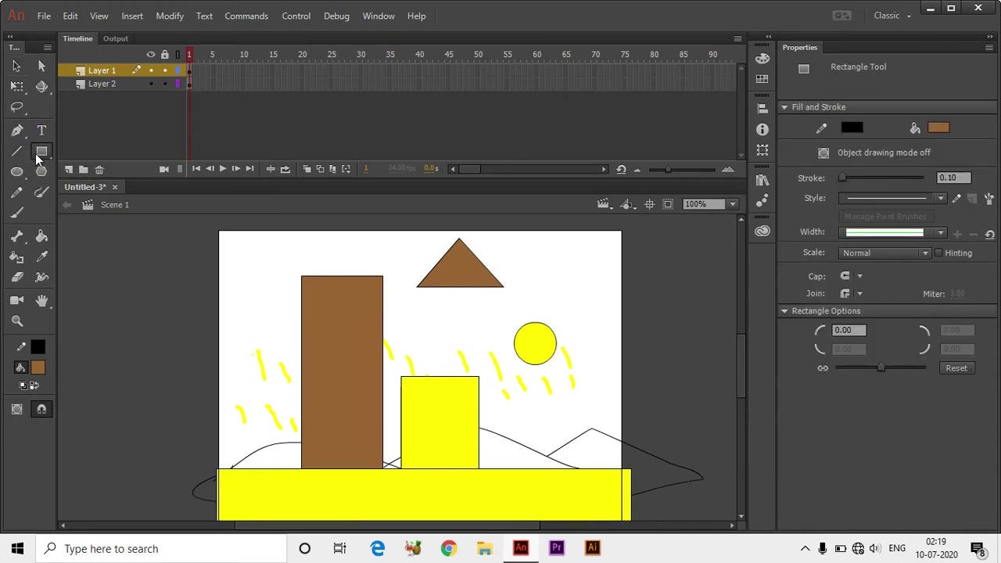
click(19, 154)
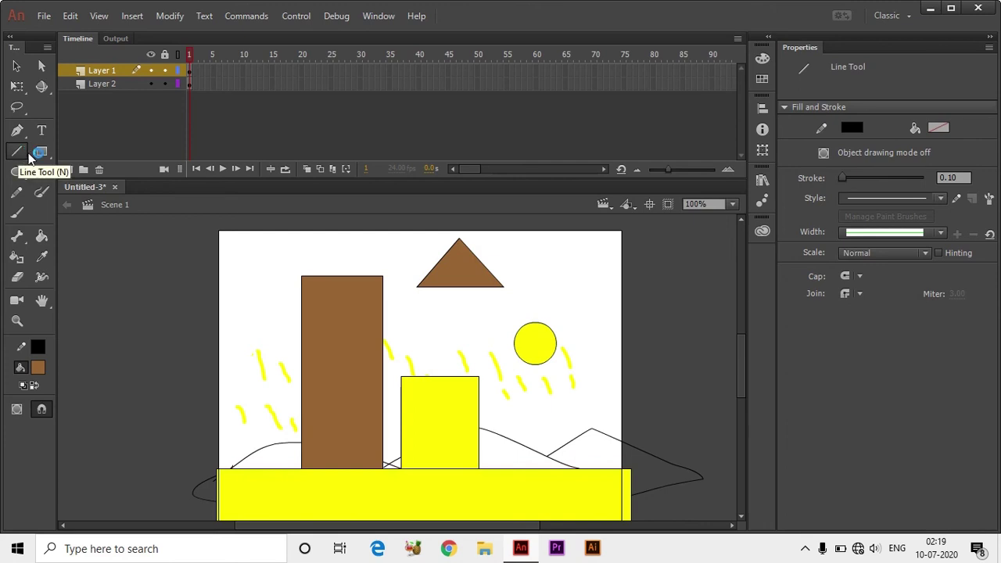
click(17, 194)
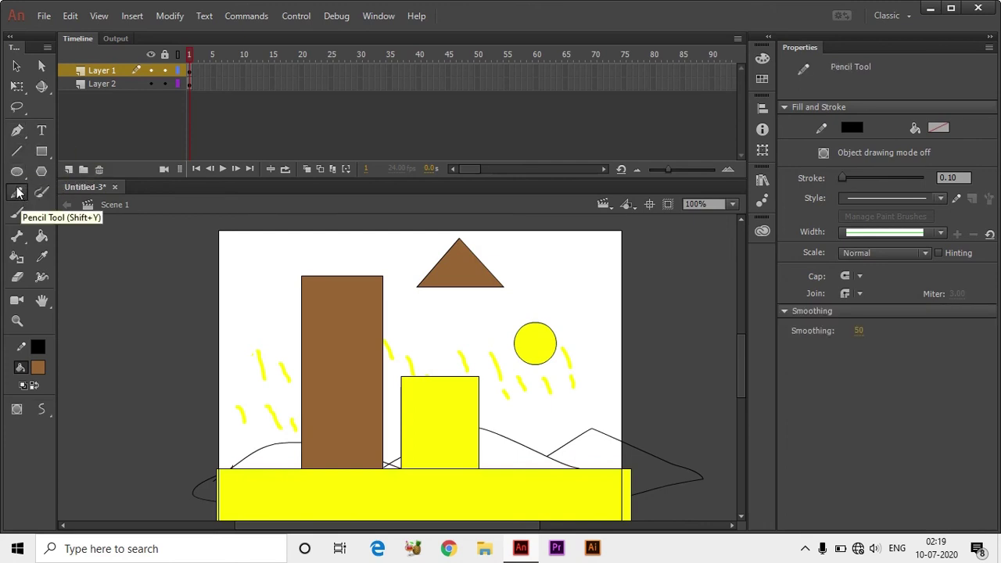
click(43, 152)
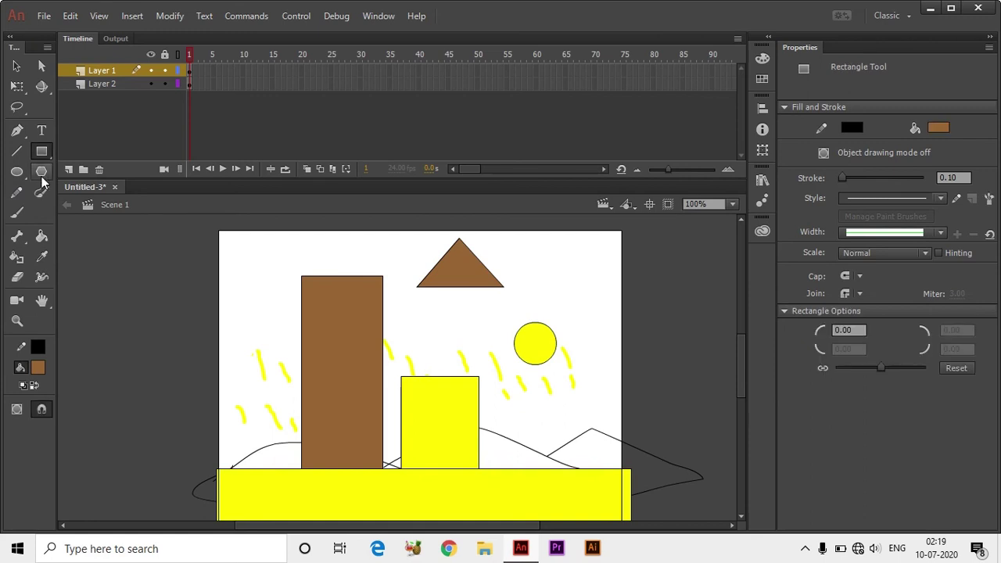
Draw a slanted line with a stroke of 1 between the triangle and the stage's right edge, and a thick one beside it with a stroke of 29.80
click(17, 152)
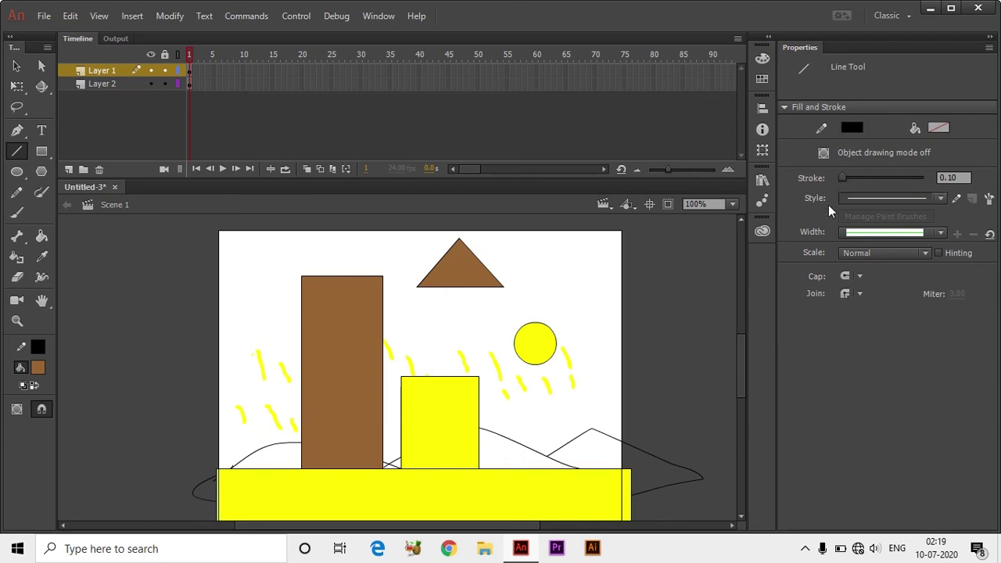
mouse_move(842, 181)
mouse_down()
mouse_move(889, 178)
mouse_move(836, 186)
mouse_up()
click(962, 178)
text(1)
key(Return)
drag(536, 253, 580, 316)
click(852, 179)
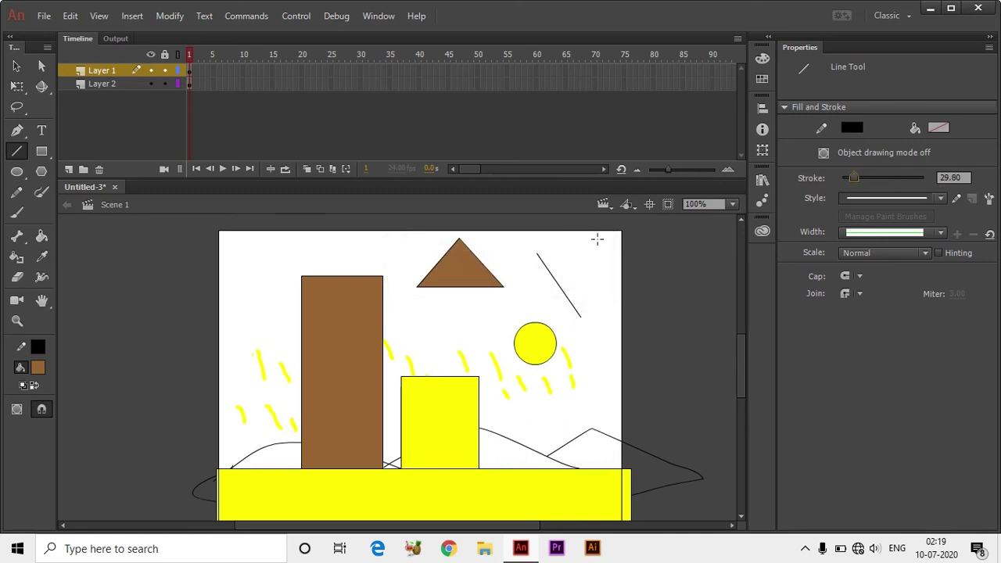
drag(559, 237, 617, 315)
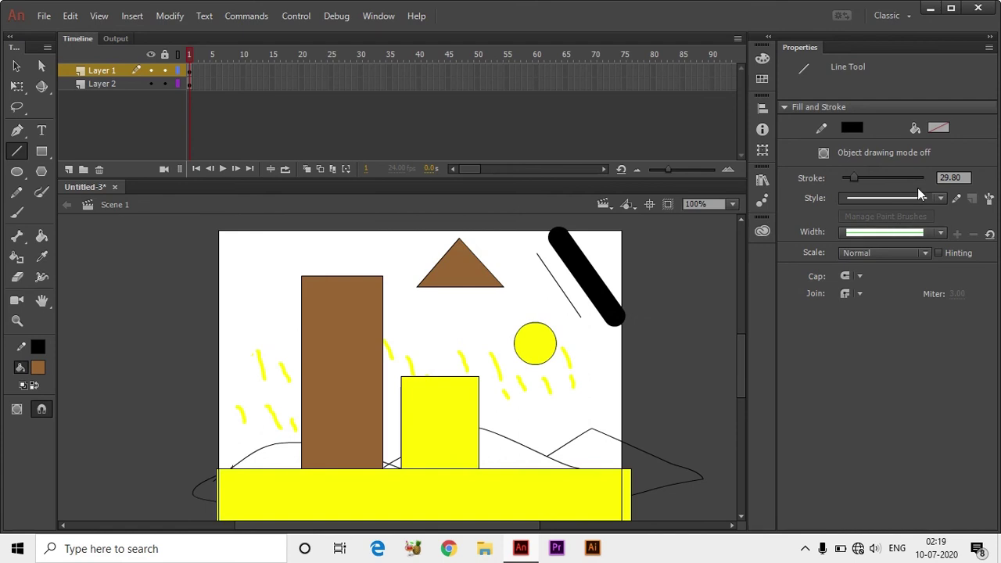
Draw a slanted dashed line with a stroke of 1 in the sky to the left of the tall building
click(953, 178)
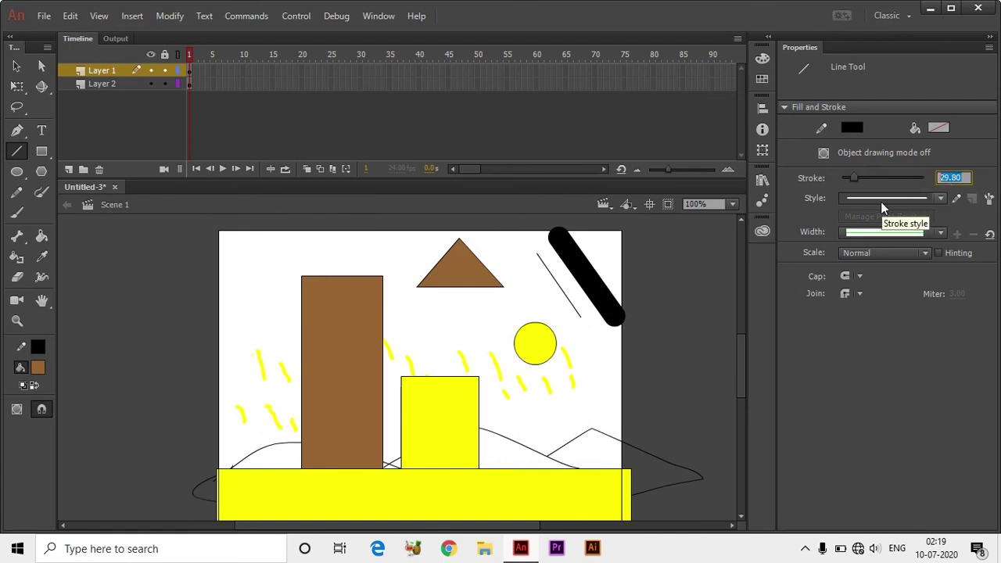
text(1)
key(Return)
click(848, 199)
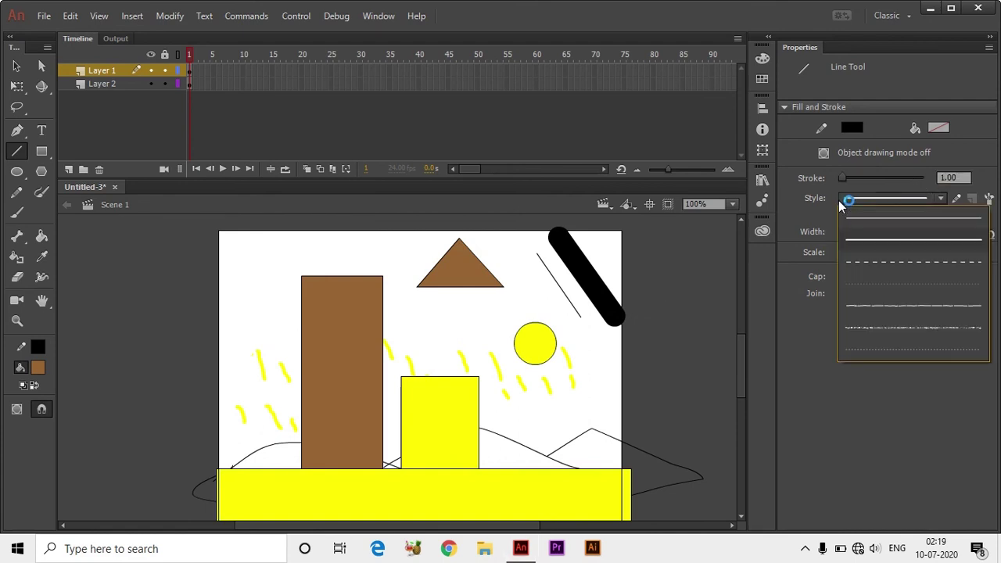
click(897, 263)
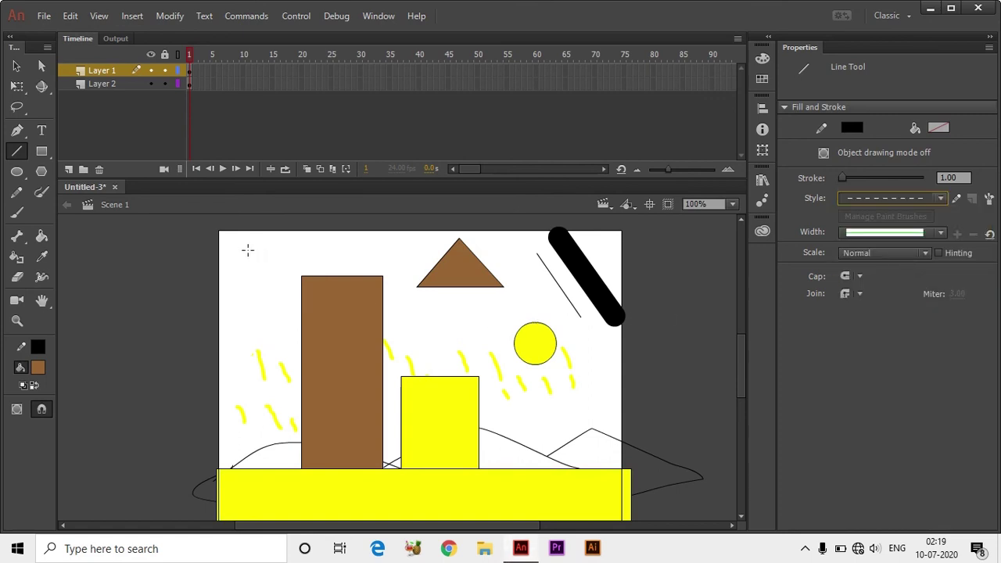
drag(247, 250, 280, 326)
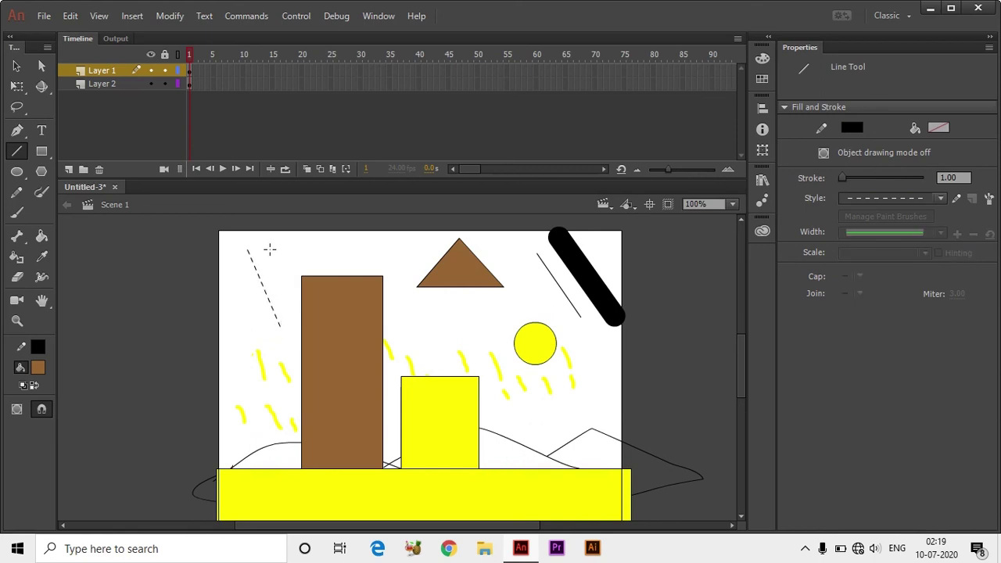
Draw two slanted lines in the ragged stroke style beside the dashed line, one with a stroke of 1 and one of 8.20
click(853, 201)
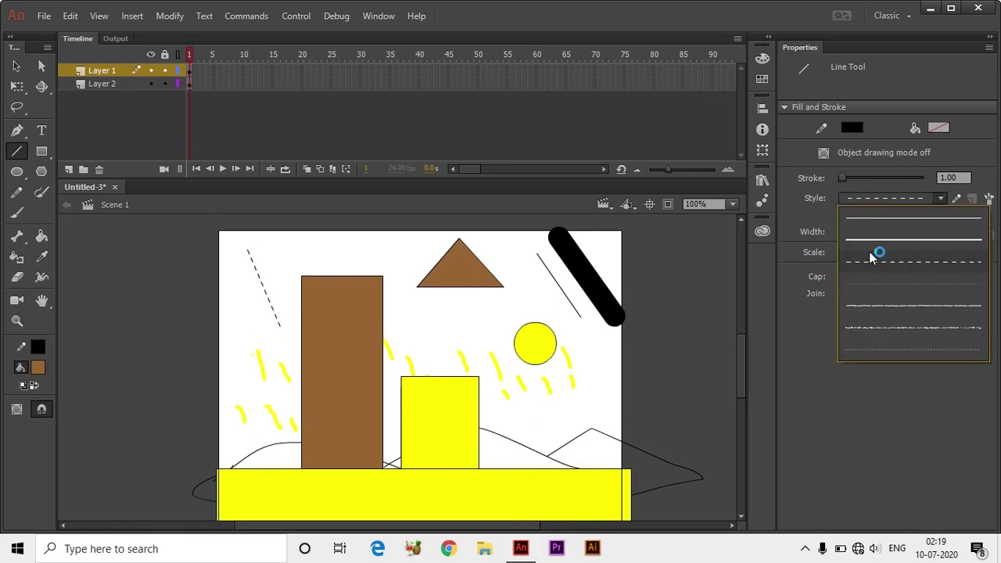
click(875, 316)
drag(263, 240, 298, 323)
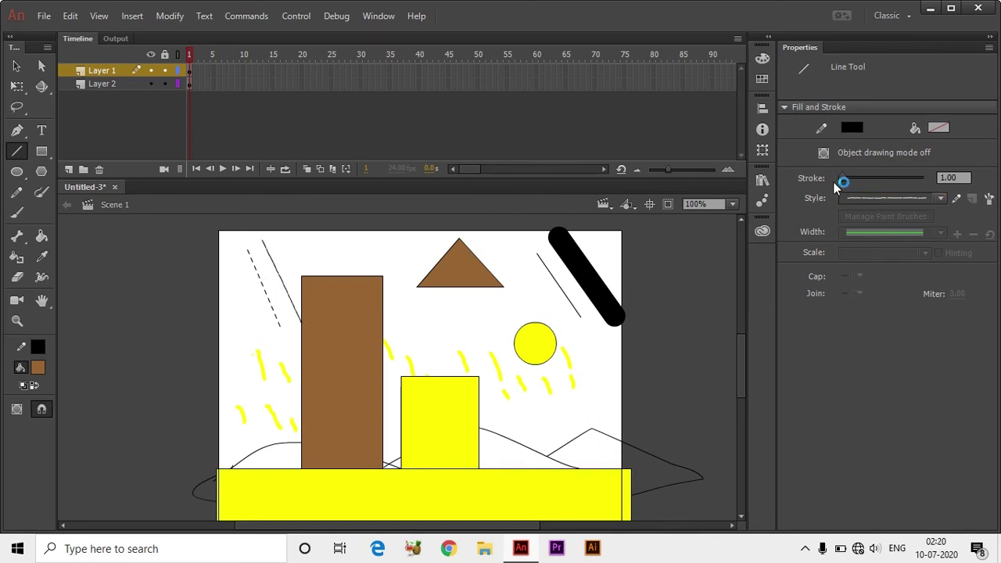
drag(842, 178, 846, 178)
drag(235, 264, 268, 356)
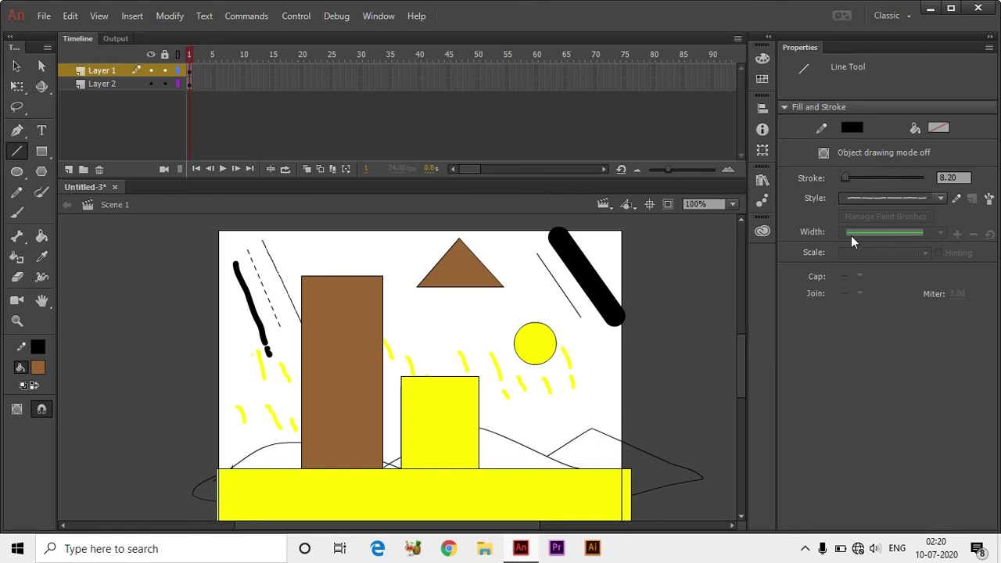
Draw a slanted line in the stippled stroke style from the triangle's right side down past the sun
click(852, 198)
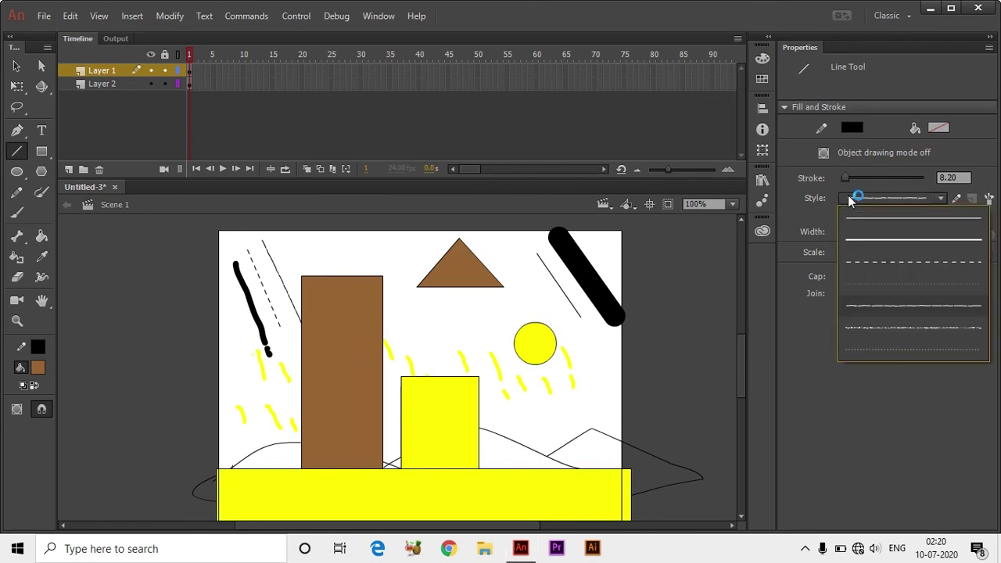
click(876, 332)
drag(500, 255, 591, 356)
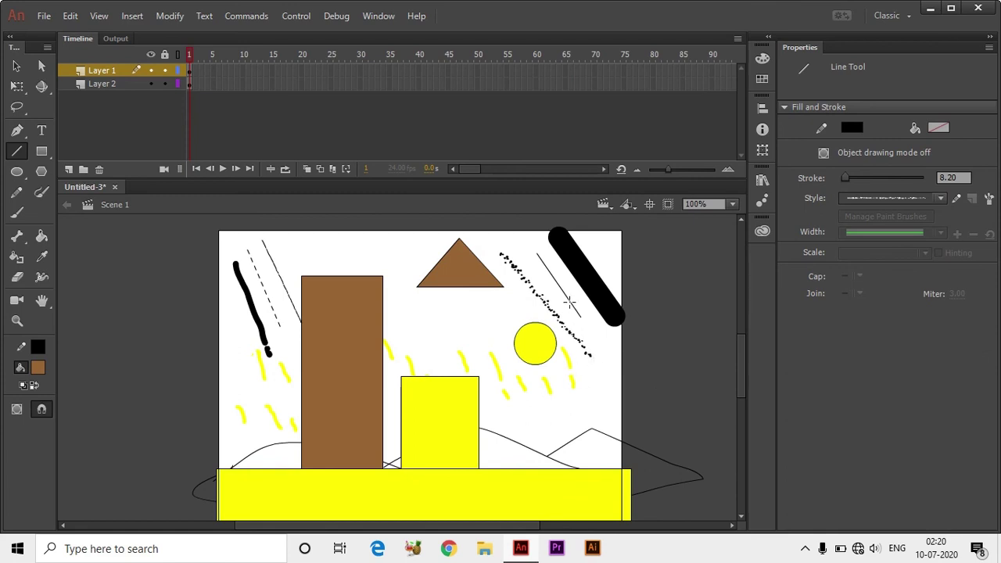
click(17, 66)
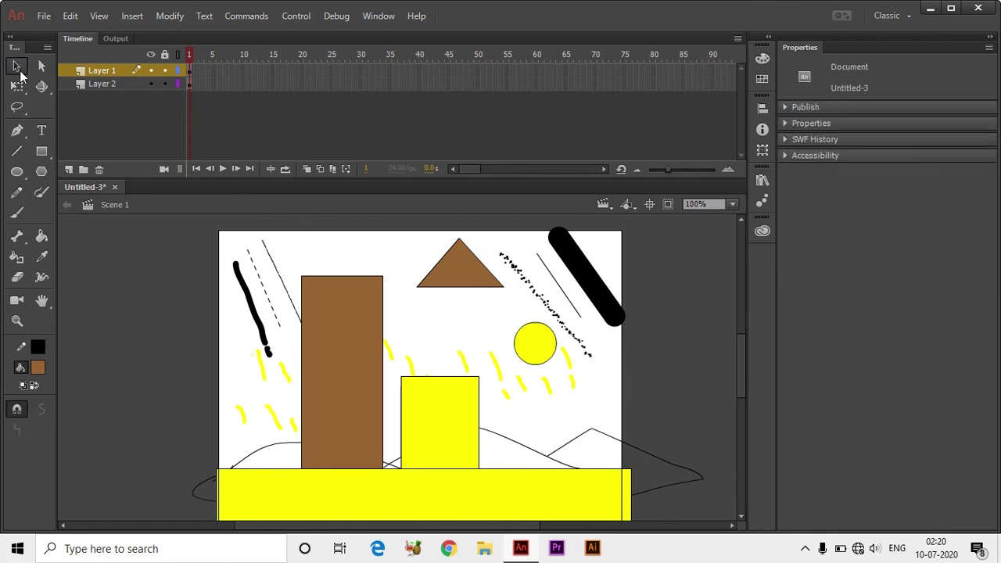